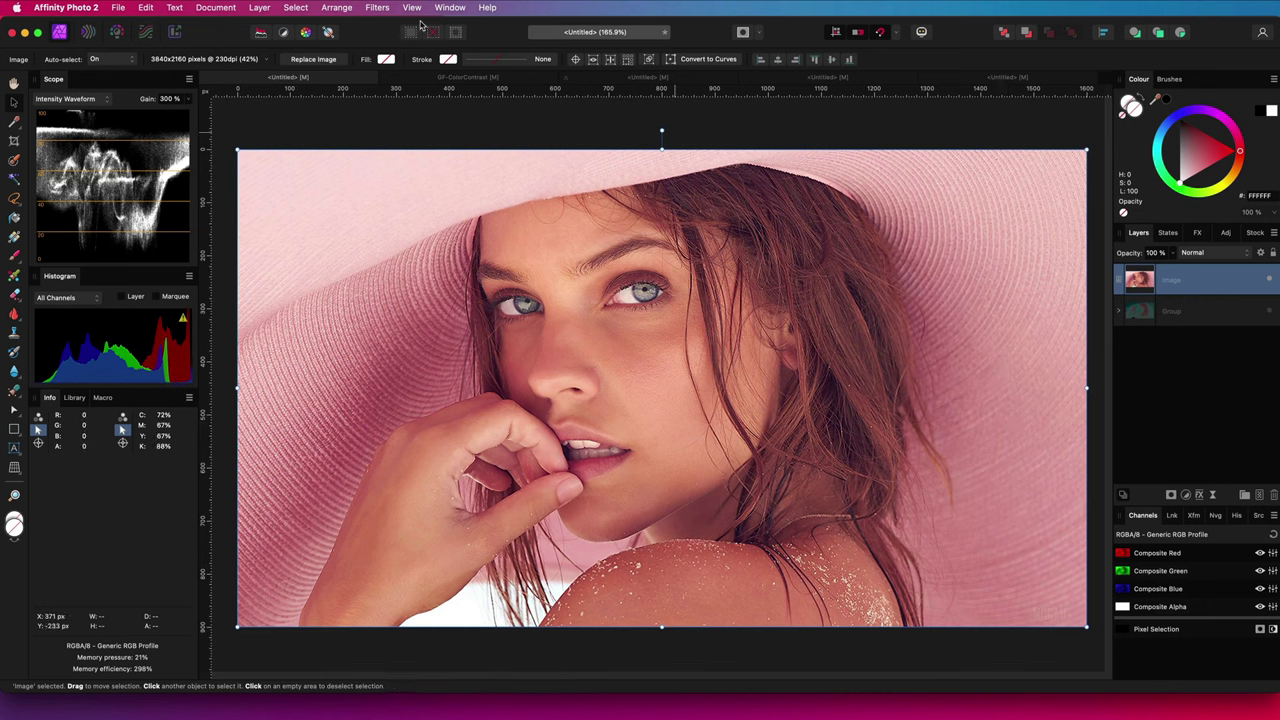
Export the image as a GIF using the Black & White palette and Nearest Neighbour resampling
{"action": "left_click", "coordinate": [120, 8]}
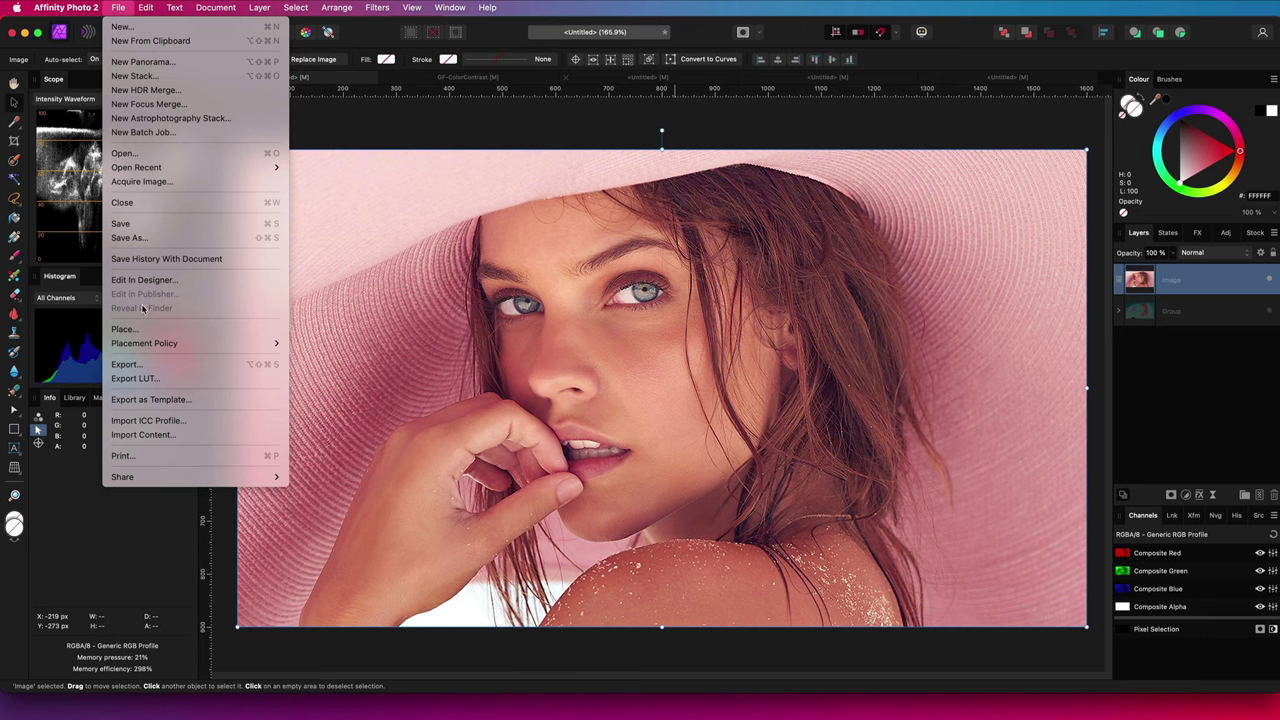
{"action": "left_click", "coordinate": [180, 364]}
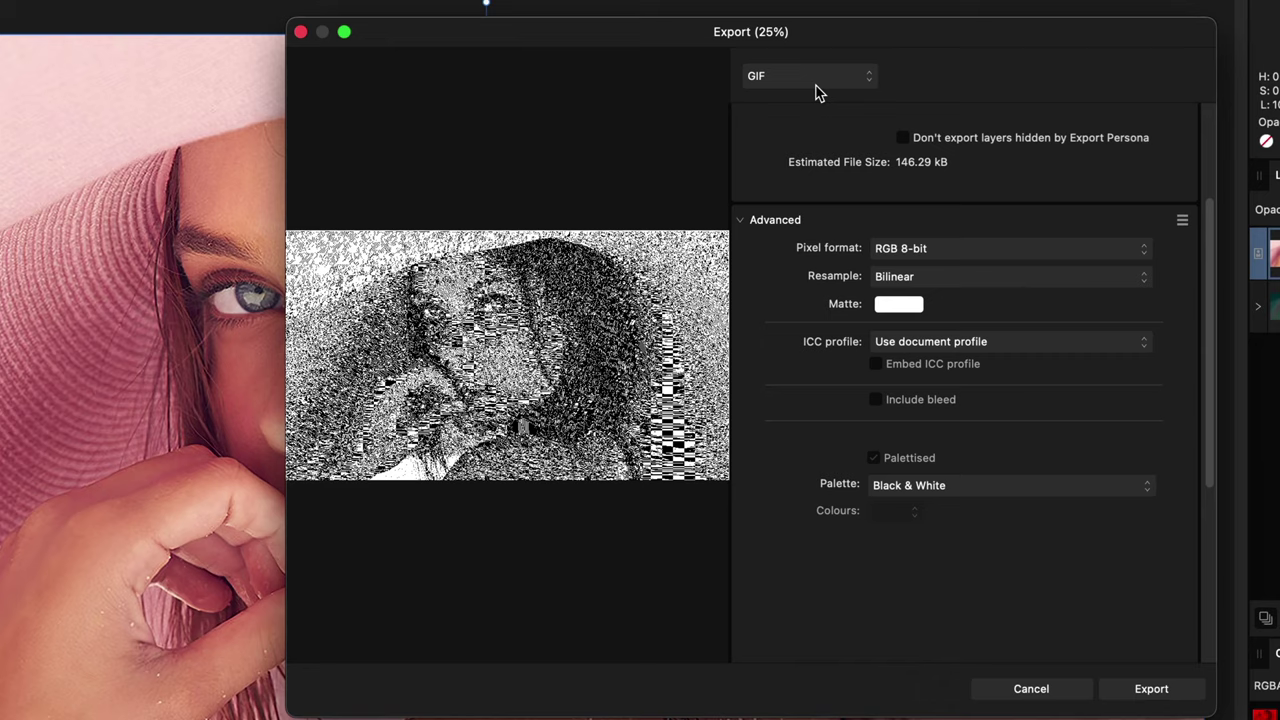
{"action": "left_click", "coordinate": [980, 503]}
{"action": "left_click", "coordinate": [980, 503]}
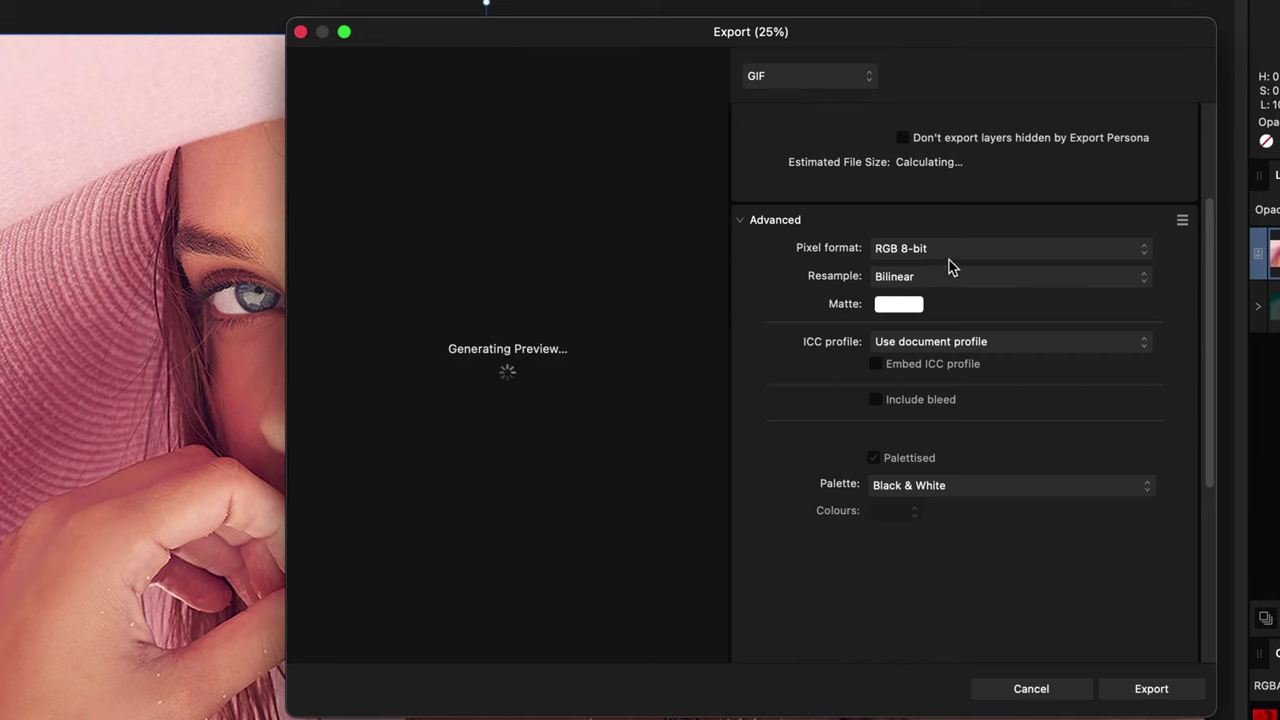
{"action": "left_click", "coordinate": [964, 282]}
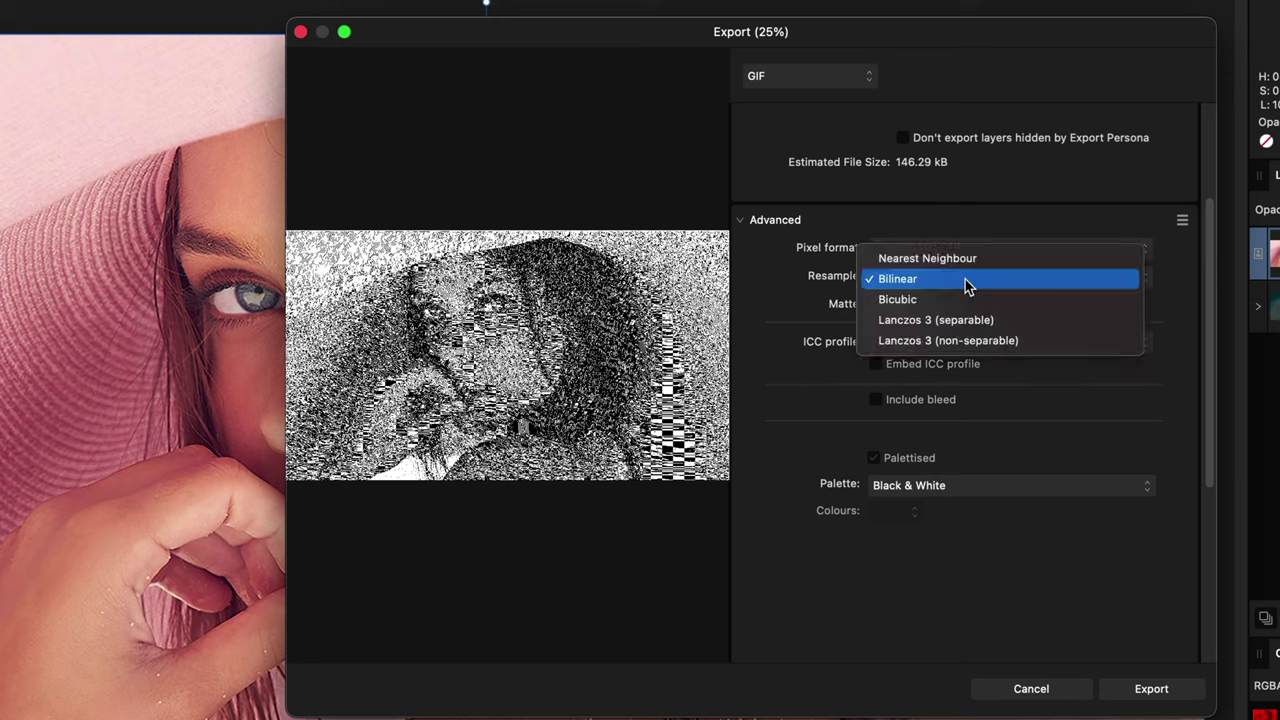
{"action": "left_click", "coordinate": [966, 261]}
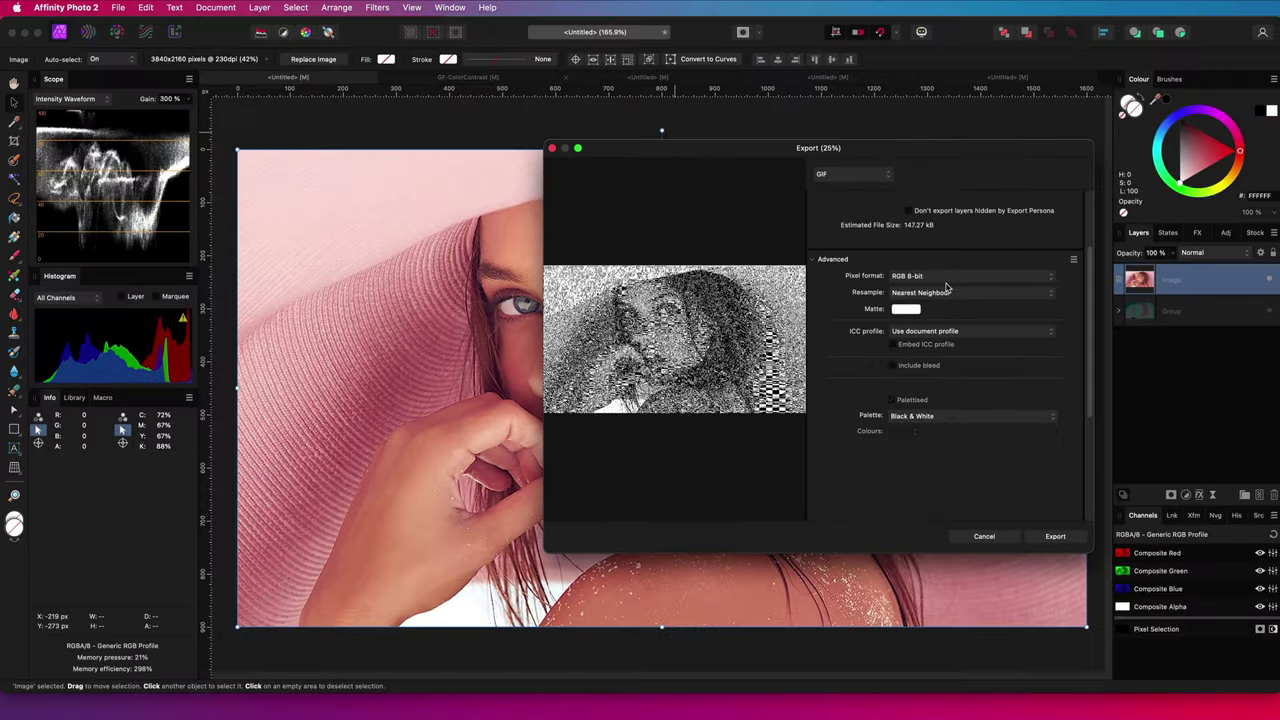
{"action": "left_click", "coordinate": [1055, 536]}
Export a second GIF of the image with resampling set to Lanczos 3 (separable)
{"action": "left_click", "coordinate": [118, 7]}
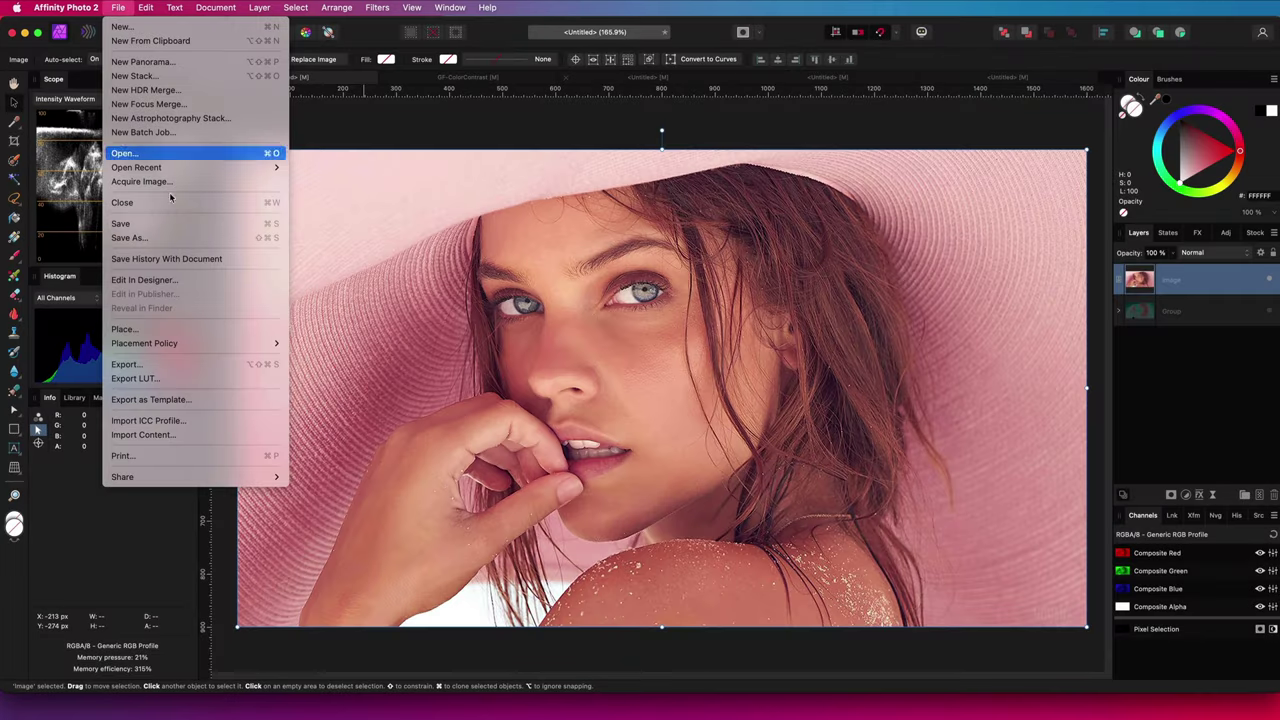
{"action": "left_click", "coordinate": [160, 367]}
{"action": "left_click", "coordinate": [973, 293]}
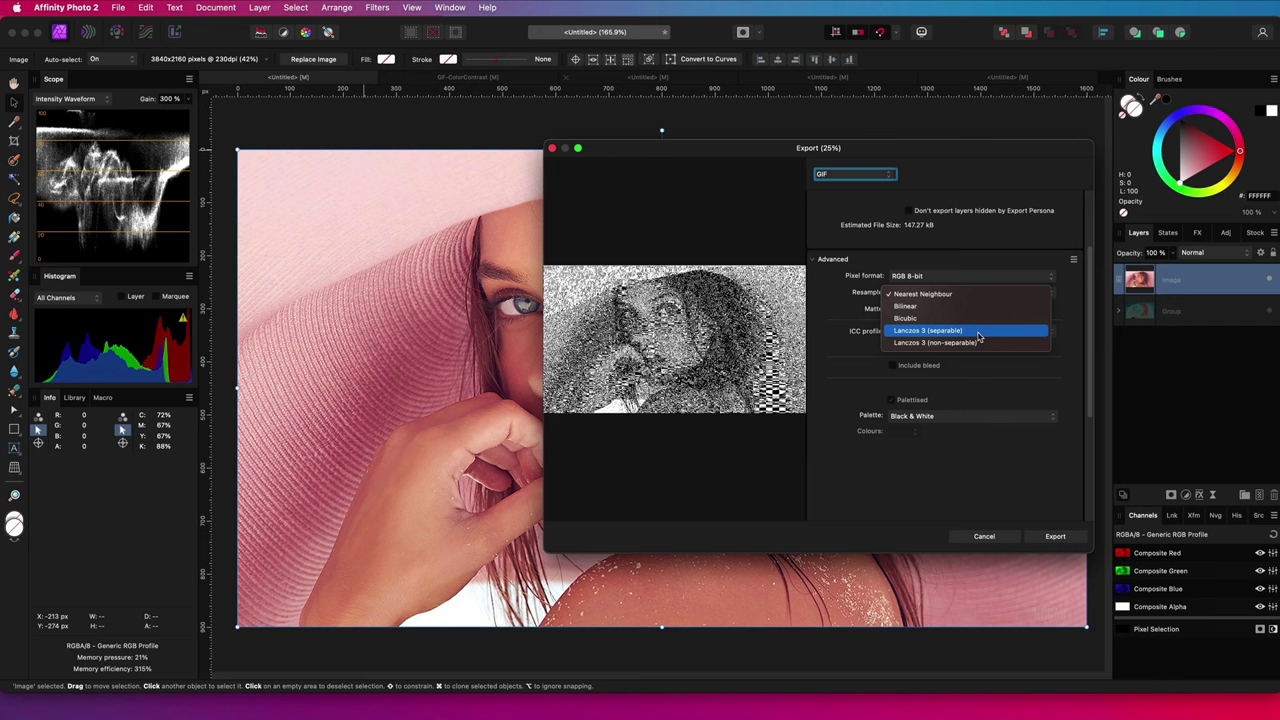
{"action": "left_click", "coordinate": [978, 331]}
{"action": "left_click", "coordinate": [1055, 536]}
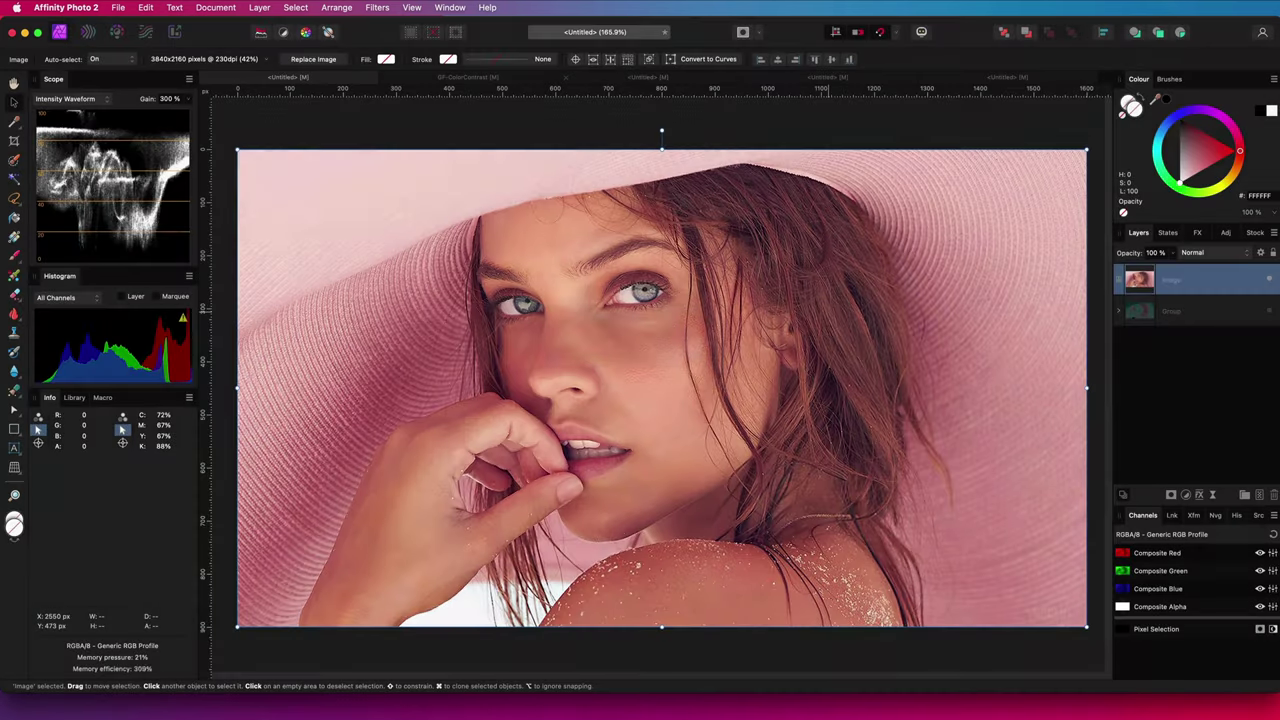
Place the two exported GIFs, 1 and 2, into the document above the colour Image layer, covering the canvas
{"action": "left_click_drag", "start_coordinate": [1279, 401], "coordinate": [660, 403]}
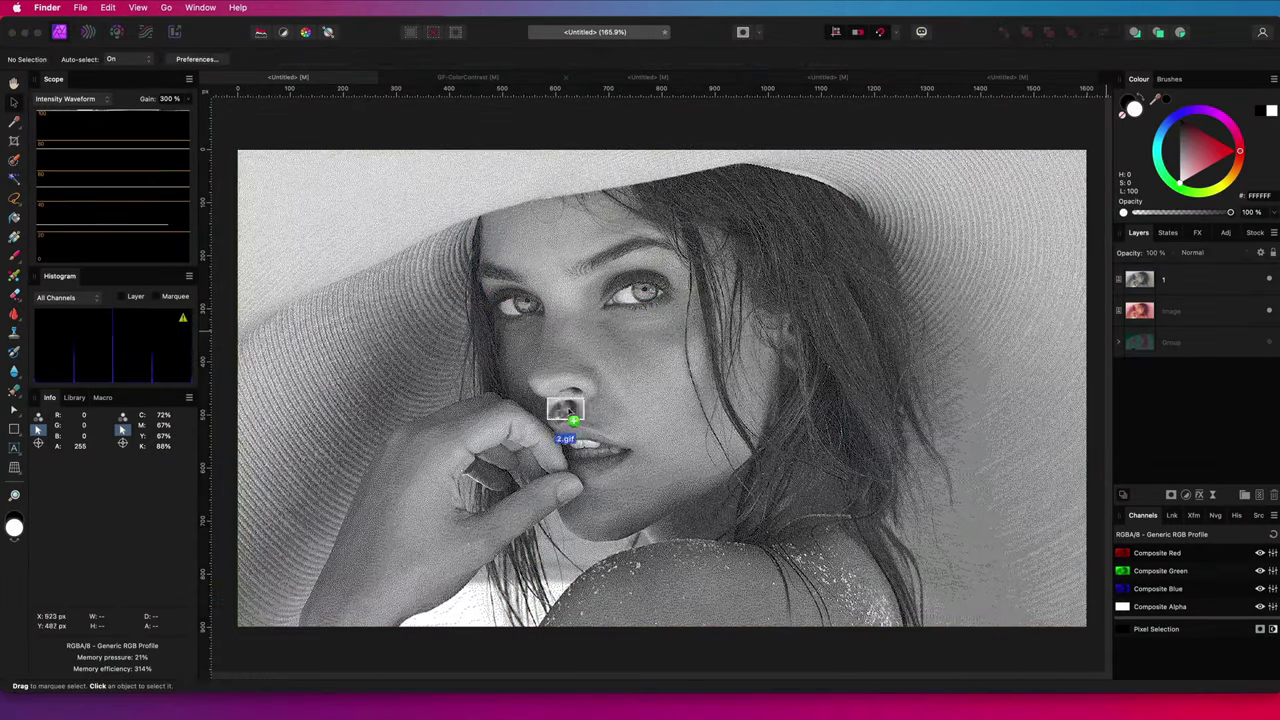
{"action": "left_click_drag", "start_coordinate": [566, 413], "coordinate": [566, 413]}
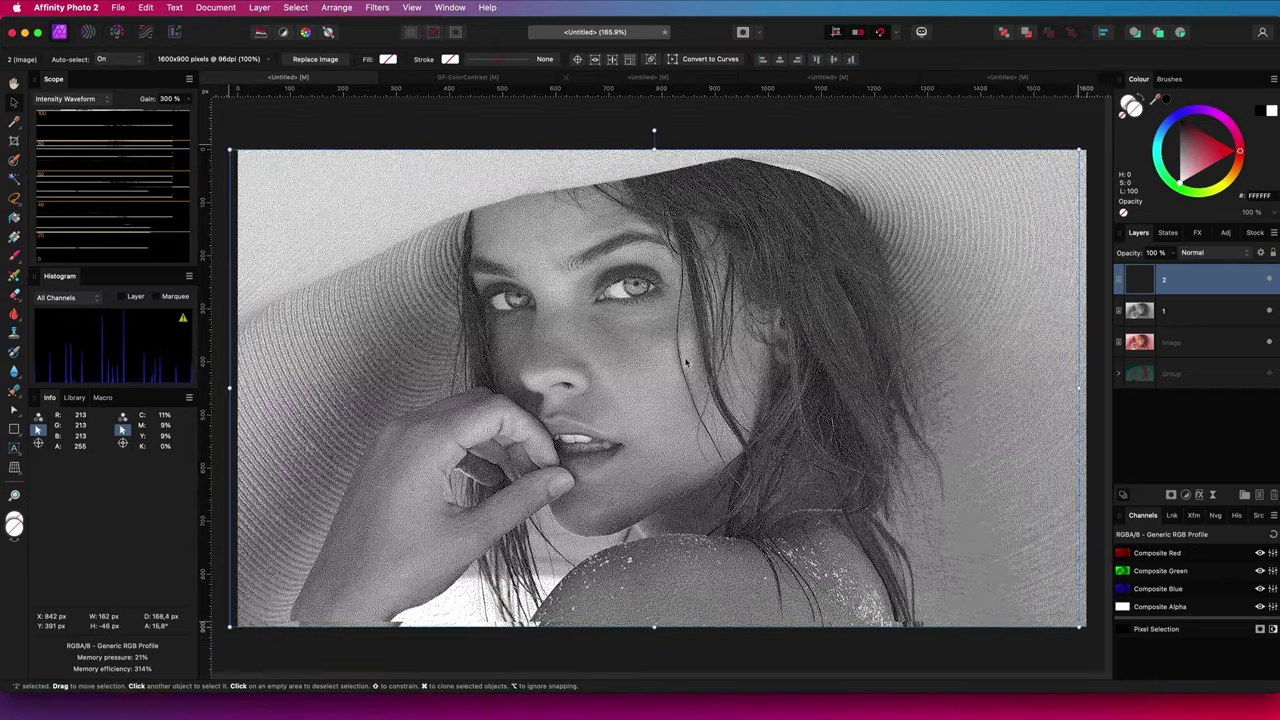
Compare the dither patterns of layers 2 and 1 up close by toggling the visibility of layer 2
{"action": "scroll", "coordinate": [648, 354], "scroll_direction": "up", "scroll_amount": 10}
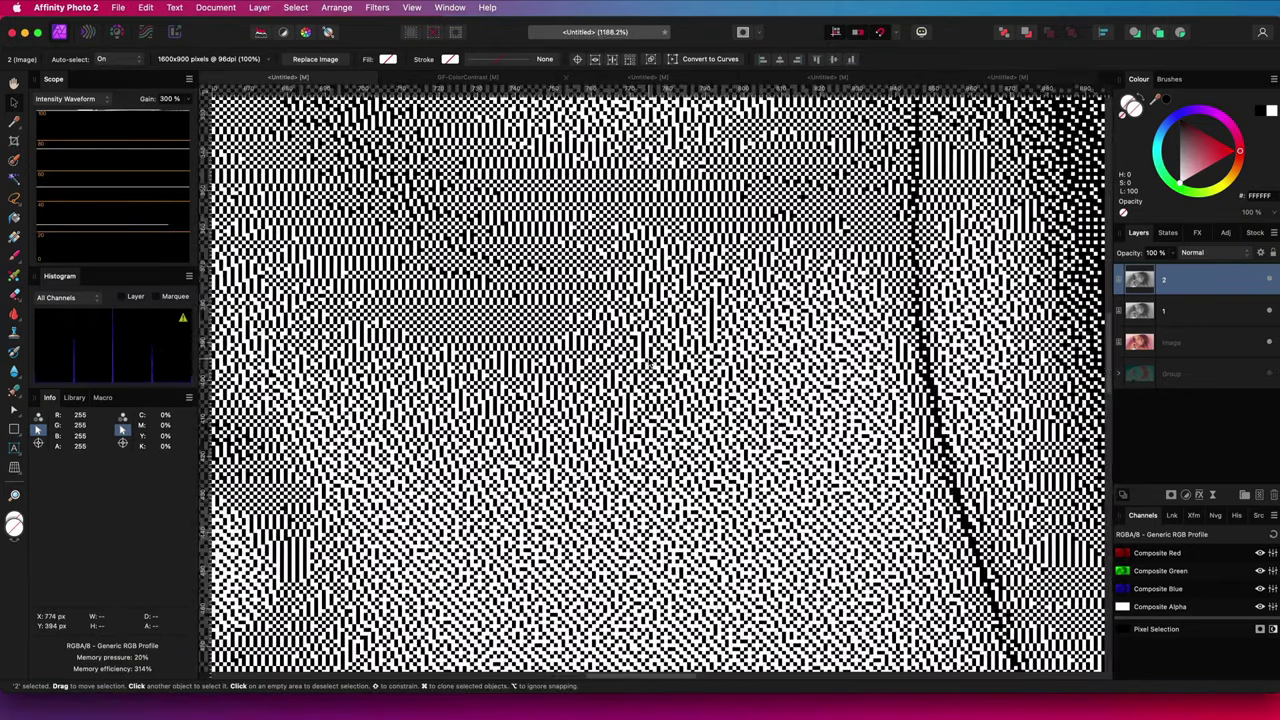
{"action": "left_click", "coordinate": [1268, 280]}
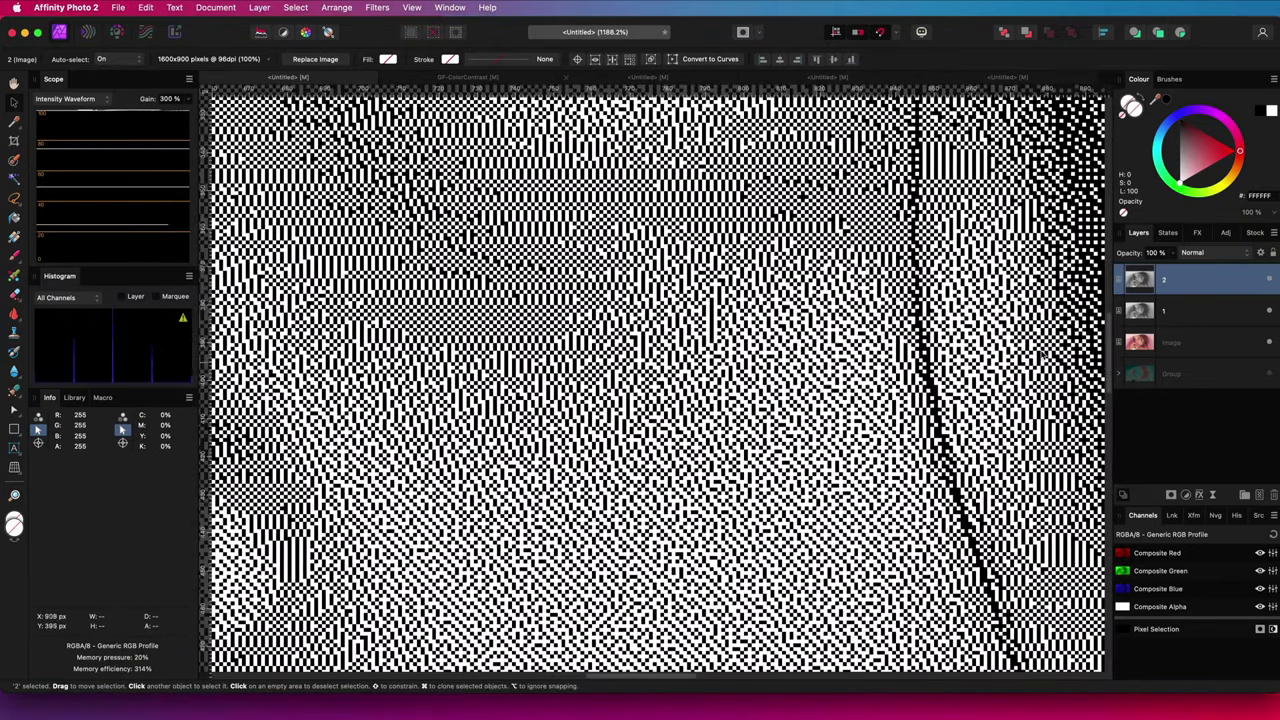
{"action": "left_click", "coordinate": [1268, 280]}
{"action": "left_click", "coordinate": [1268, 280]}
{"action": "left_click", "coordinate": [1268, 280]}
{"action": "left_click", "coordinate": [1268, 280]}
{"action": "key", "text": "super+0"}
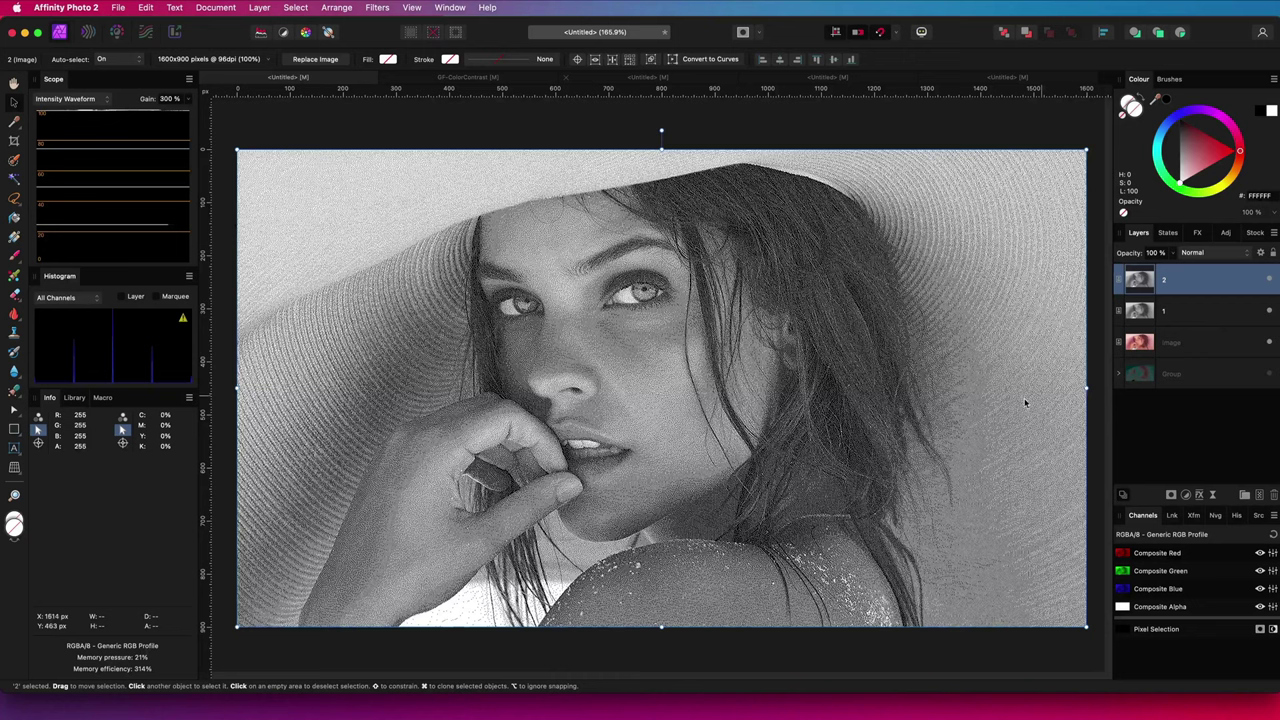
{"action": "left_click", "coordinate": [830, 136]}
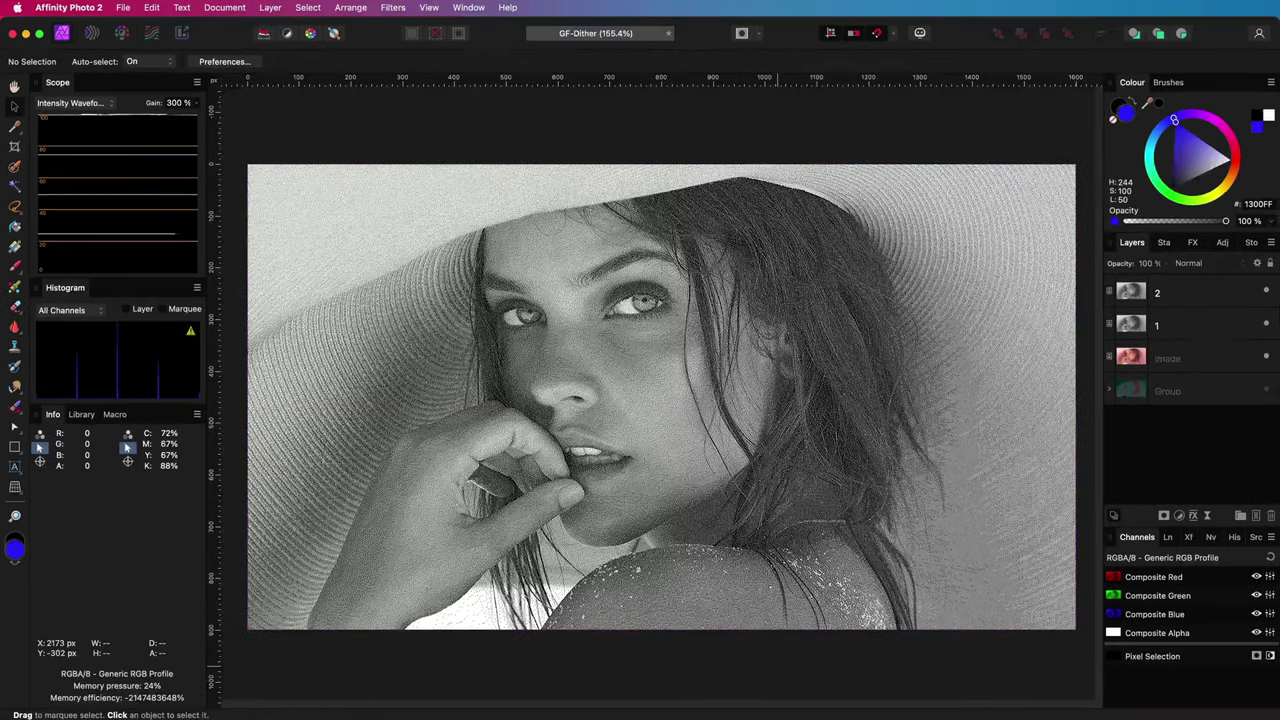
Duplicate the colour Image layer and move the copy to the top of the layer stack
{"action": "left_click", "coordinate": [1165, 358]}
{"action": "key", "text": "super+j"}
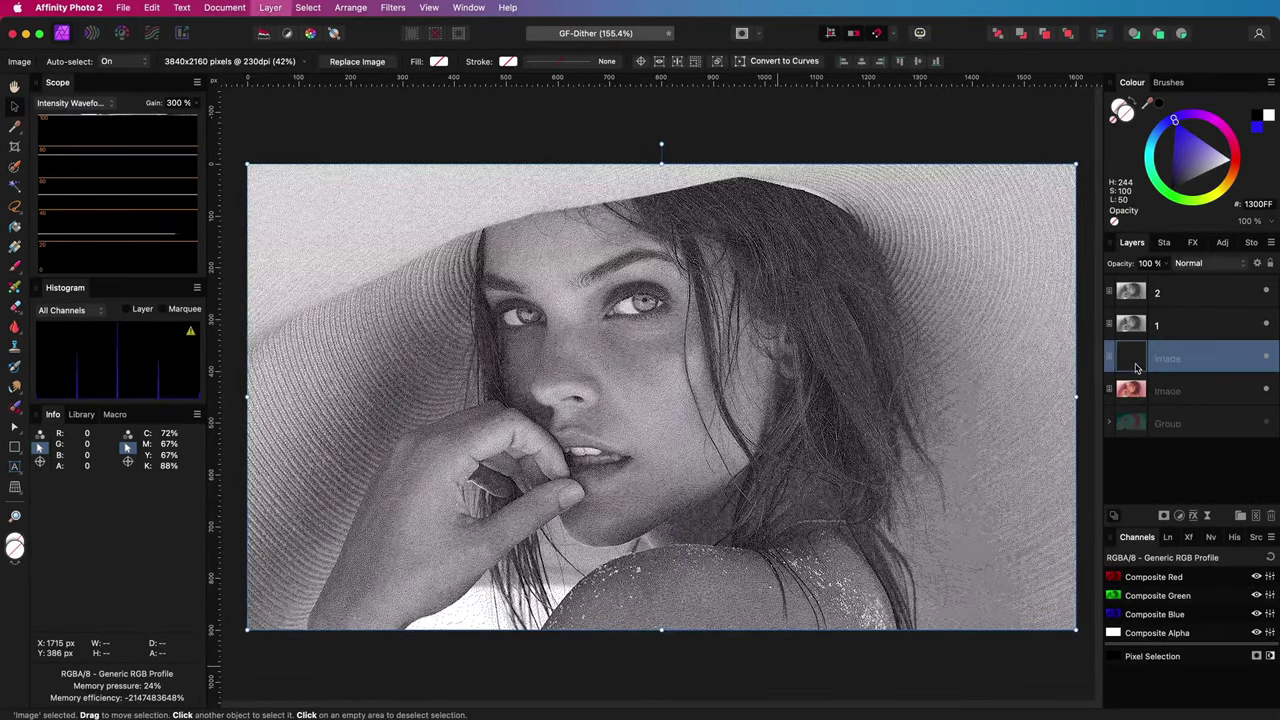
{"action": "left_click_drag", "start_coordinate": [1165, 358], "coordinate": [1163, 288]}
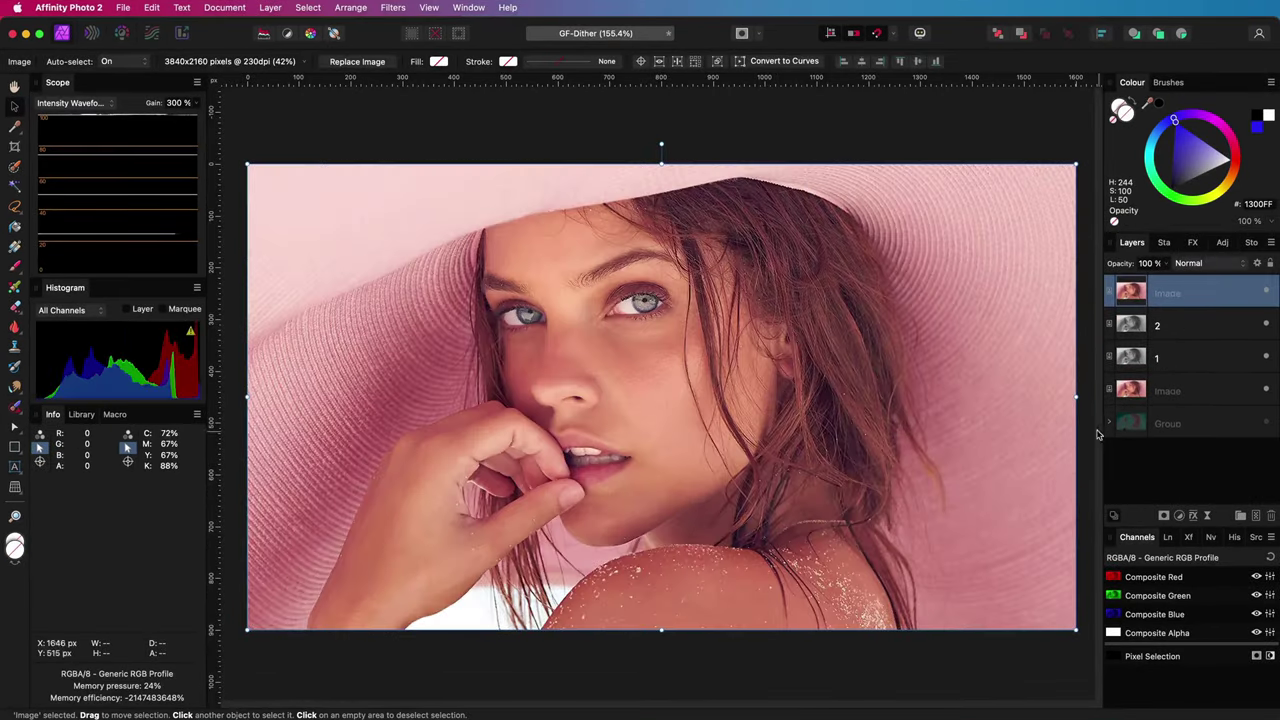
Add a live Halftone filter to the top Image layer with cell size 3 and contrast about 65
{"action": "left_click", "coordinate": [1193, 516]}
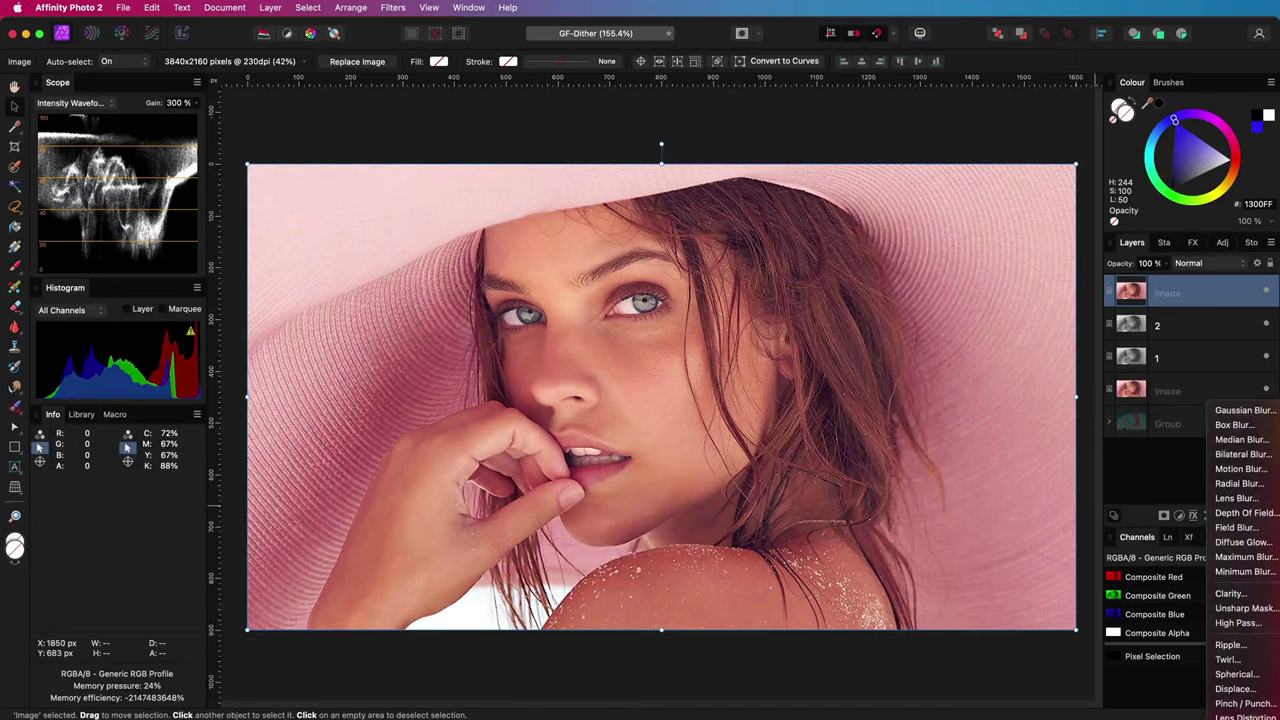
{"action": "left_click", "coordinate": [1240, 717]}
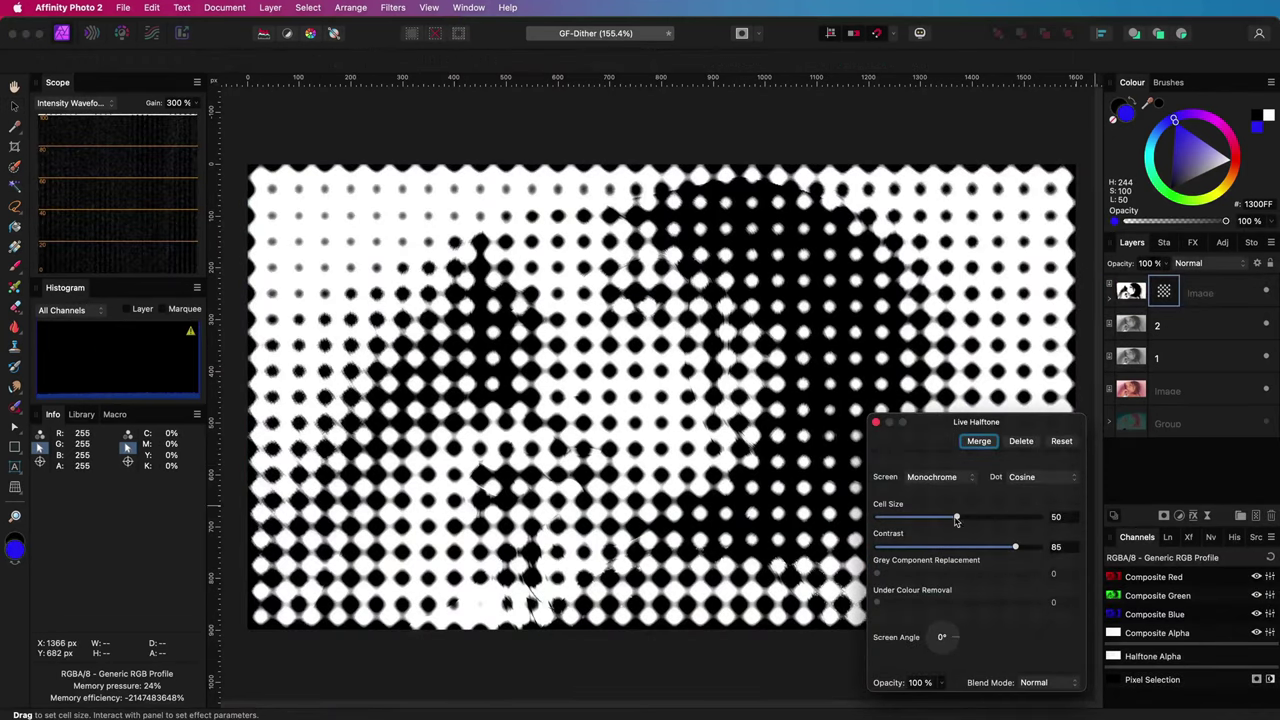
{"action": "left_click_drag", "start_coordinate": [955, 519], "coordinate": [879, 519]}
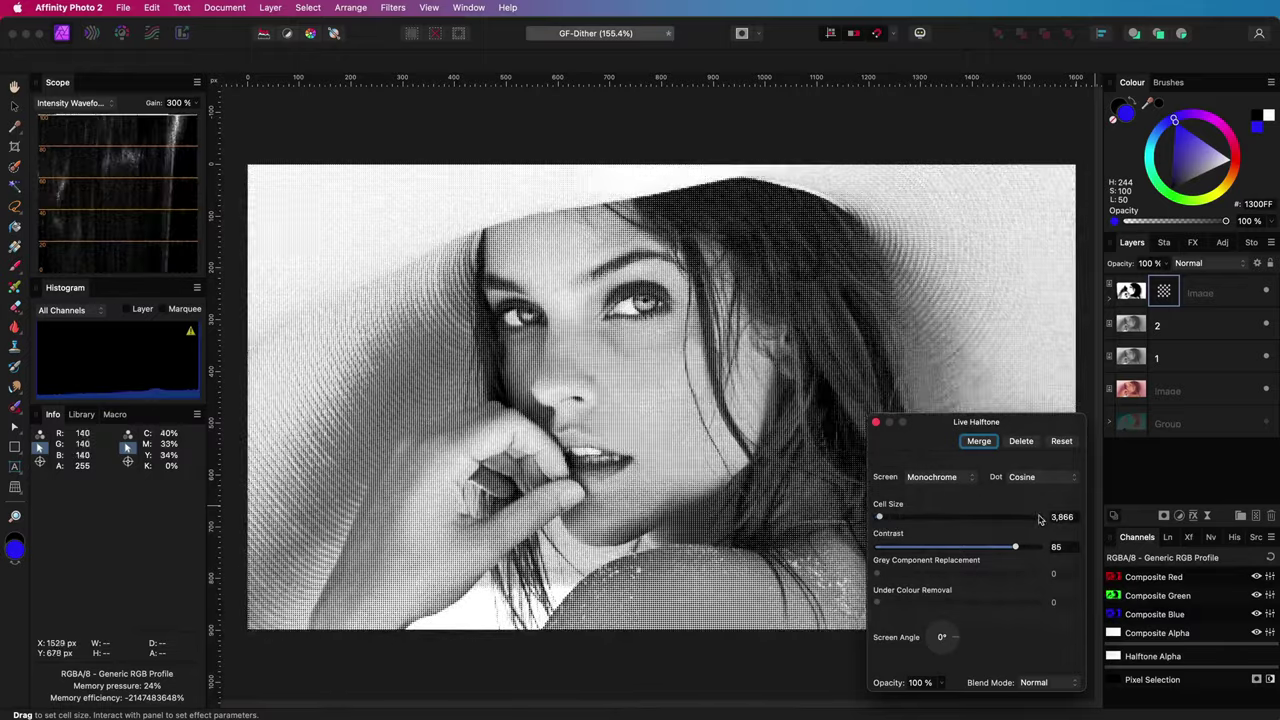
{"action": "left_click", "coordinate": [1053, 517]}
{"action": "key", "text": "super+a"}
{"action": "type", "text": "3"}
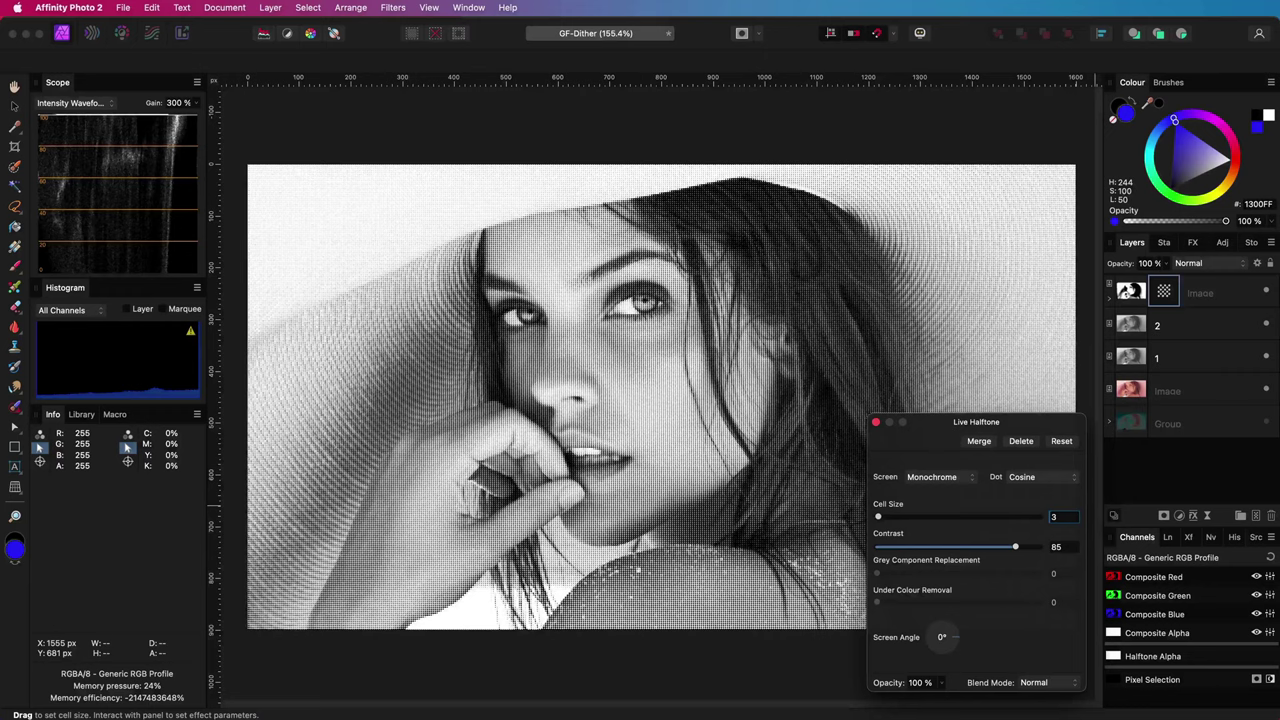
{"action": "left_click_drag", "start_coordinate": [1015, 547], "coordinate": [986, 553]}
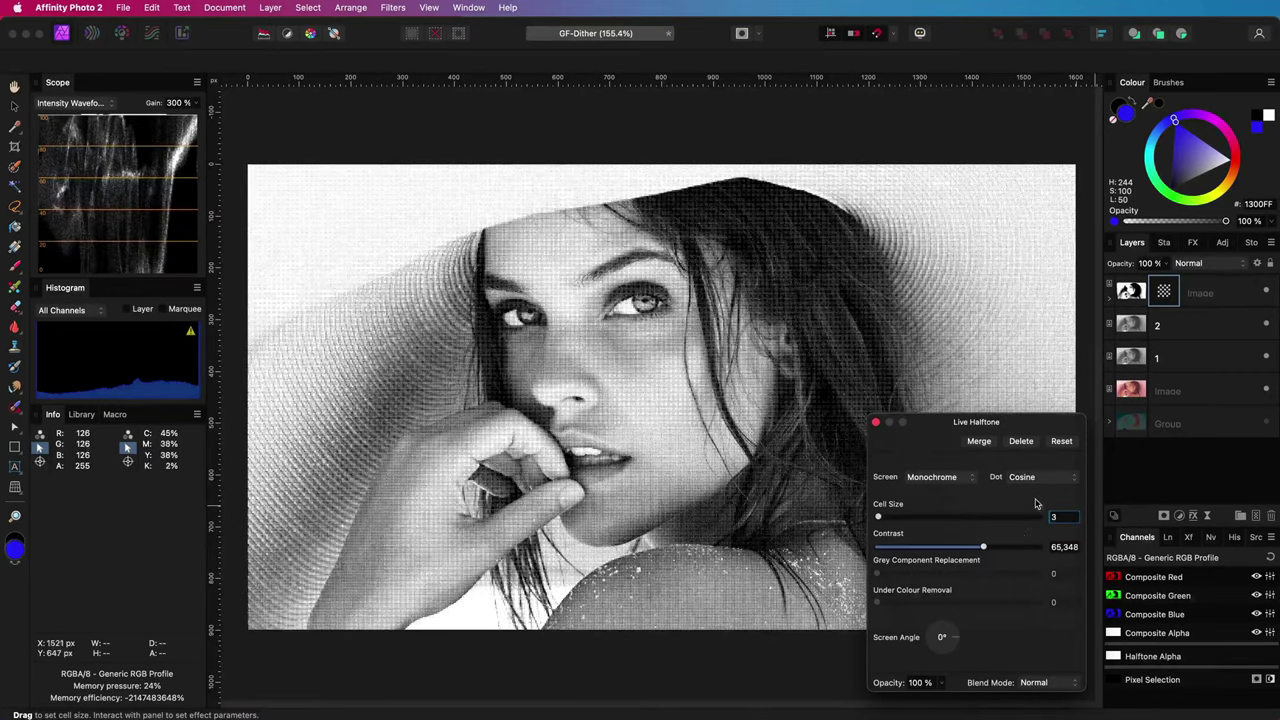
{"action": "left_click", "coordinate": [876, 422]}
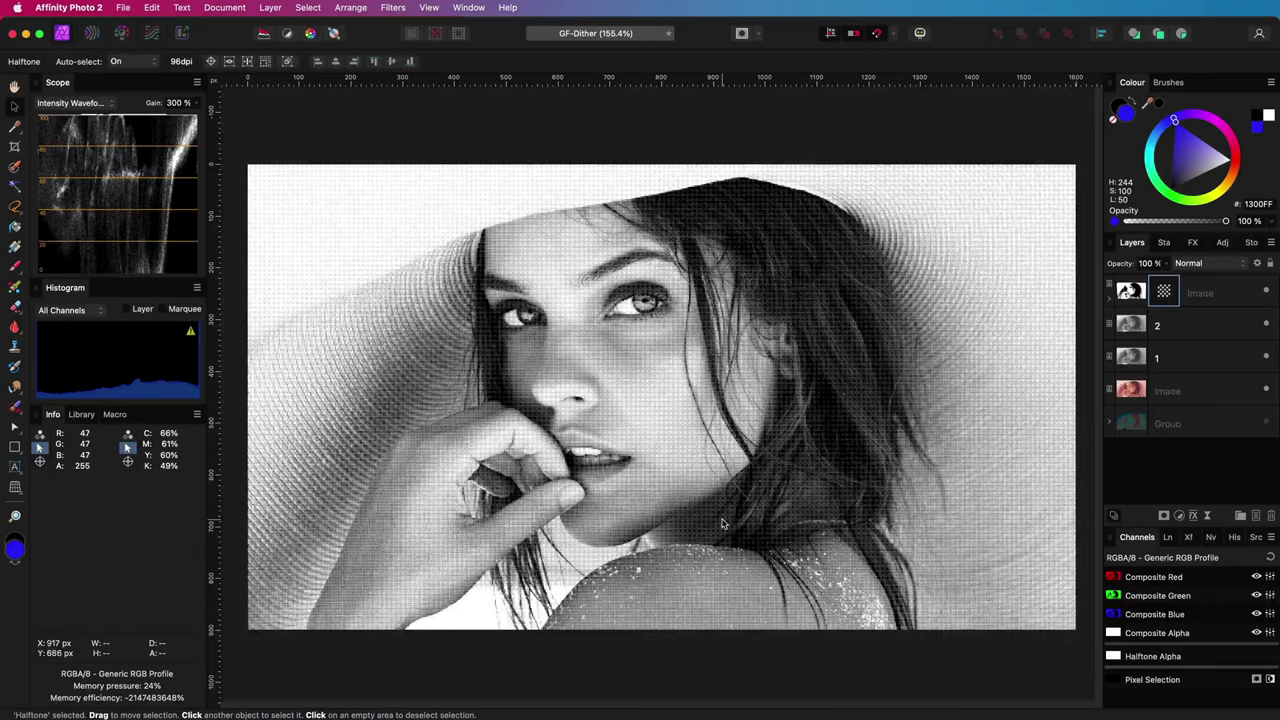
Add a Threshold adjustment above the halftoned Image layer and set its threshold to 61%
{"action": "key", "text": "super+1"}
{"action": "key", "text": "super+2"}
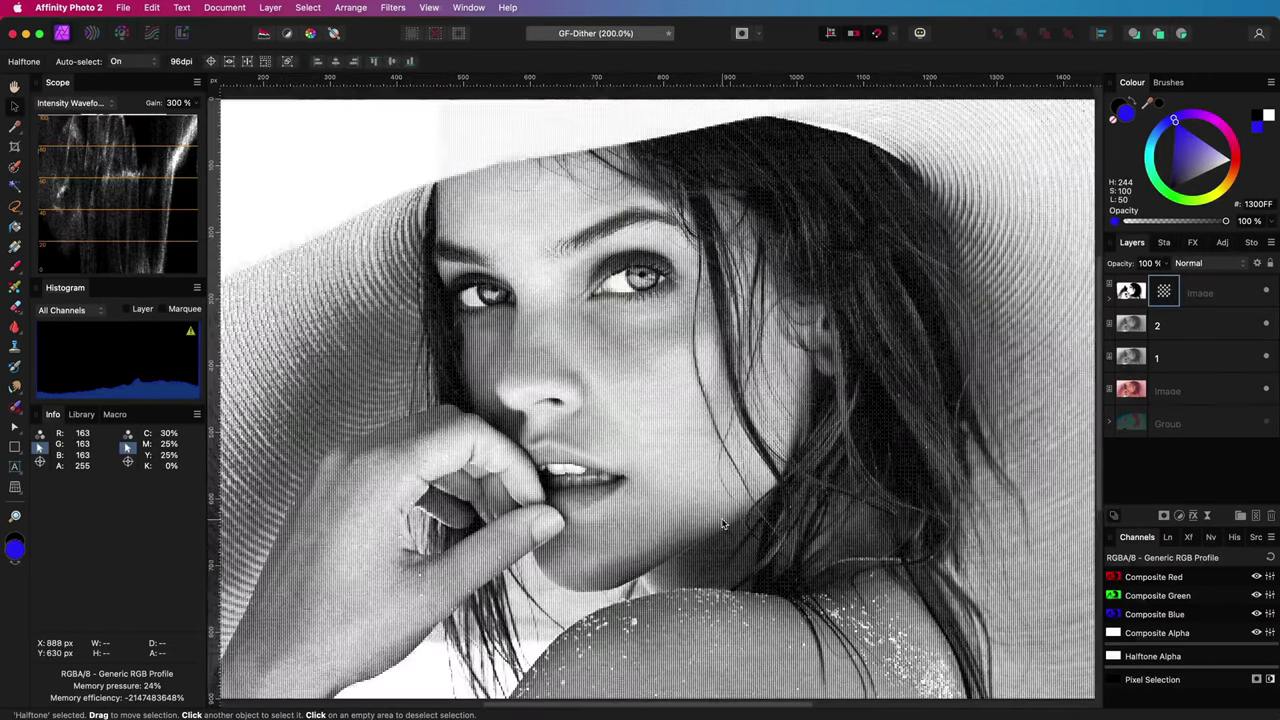
{"action": "key", "text": "super+3"}
{"action": "key", "text": "super+8"}
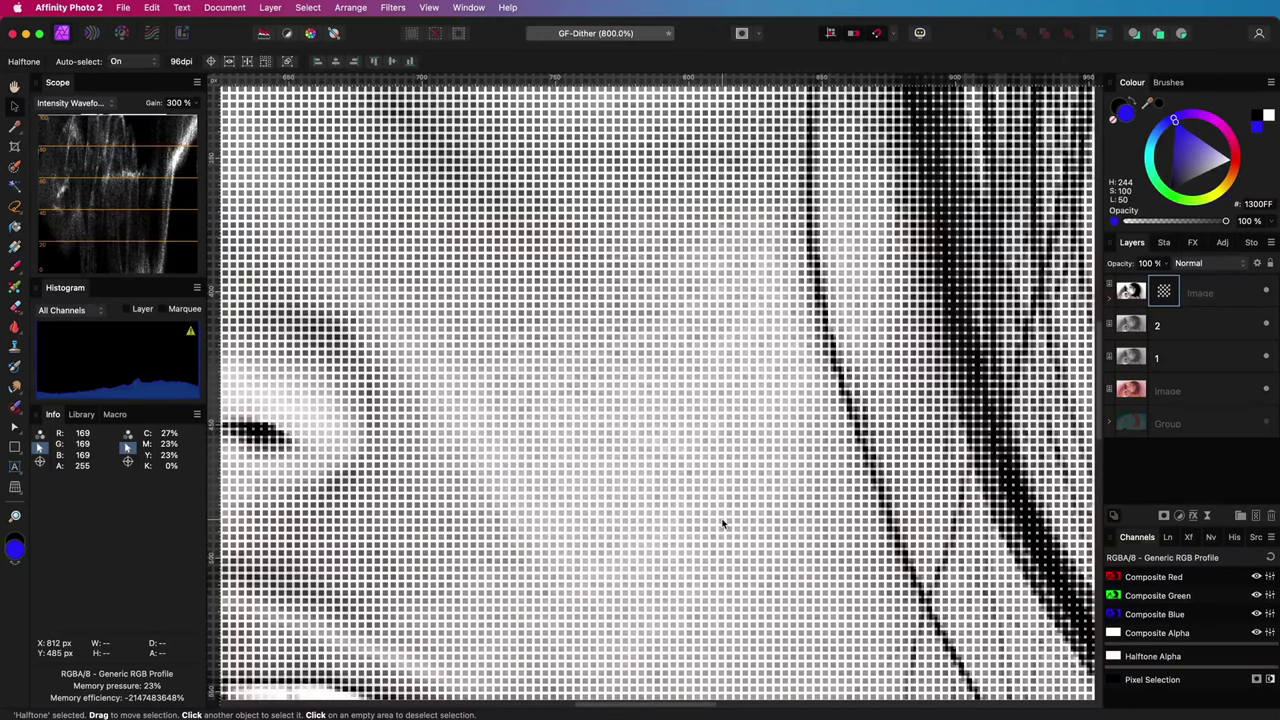
{"action": "key", "text": "super+0"}
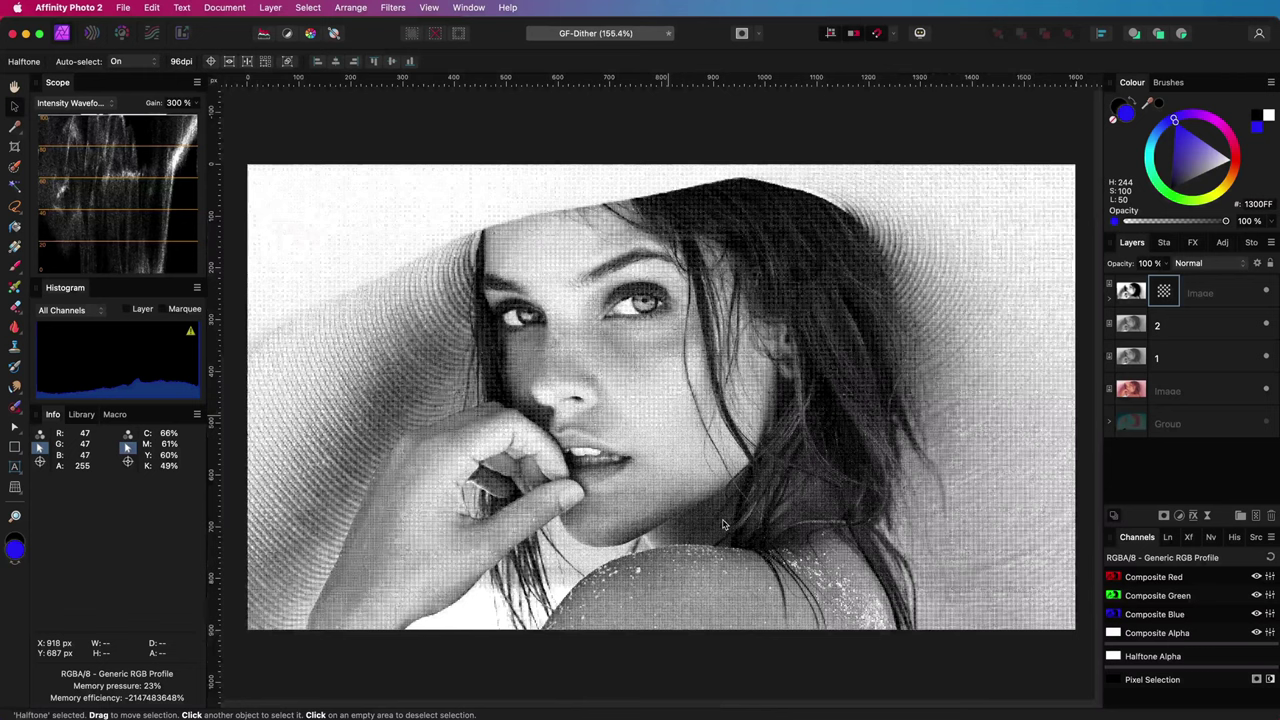
{"action": "left_click", "coordinate": [723, 524]}
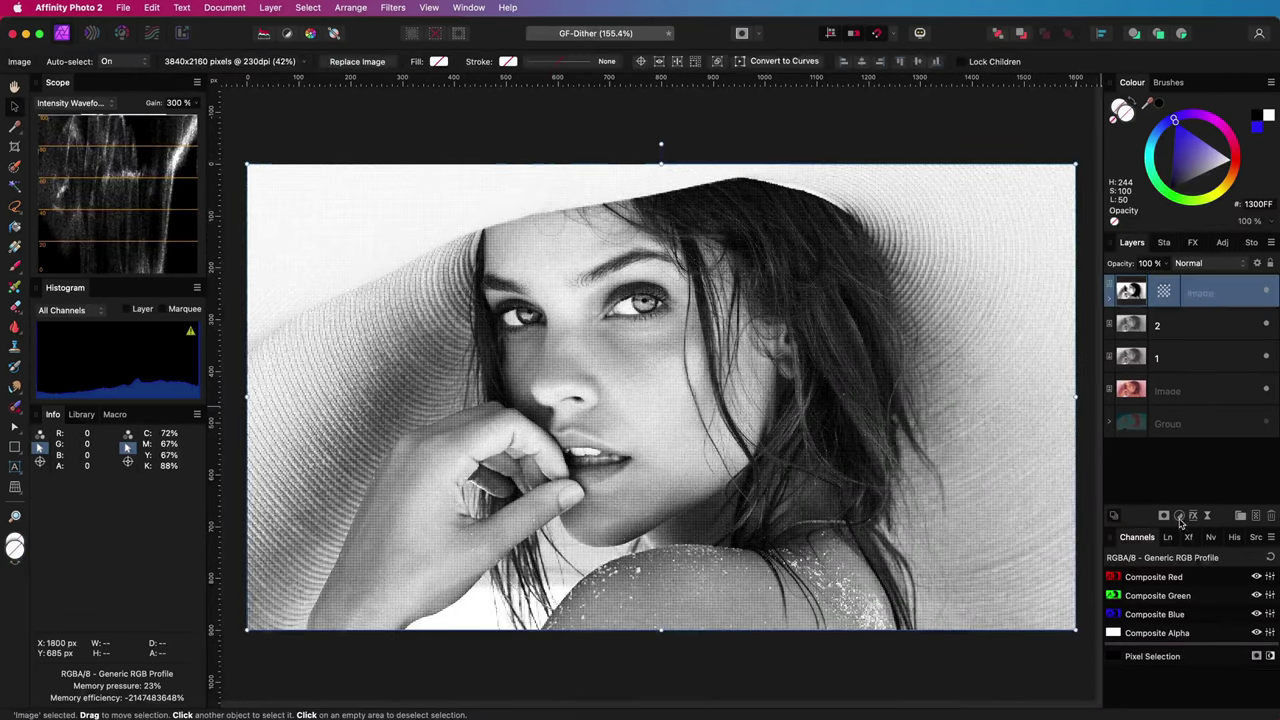
{"action": "left_click", "coordinate": [1179, 516]}
{"action": "left_click", "coordinate": [1212, 673]}
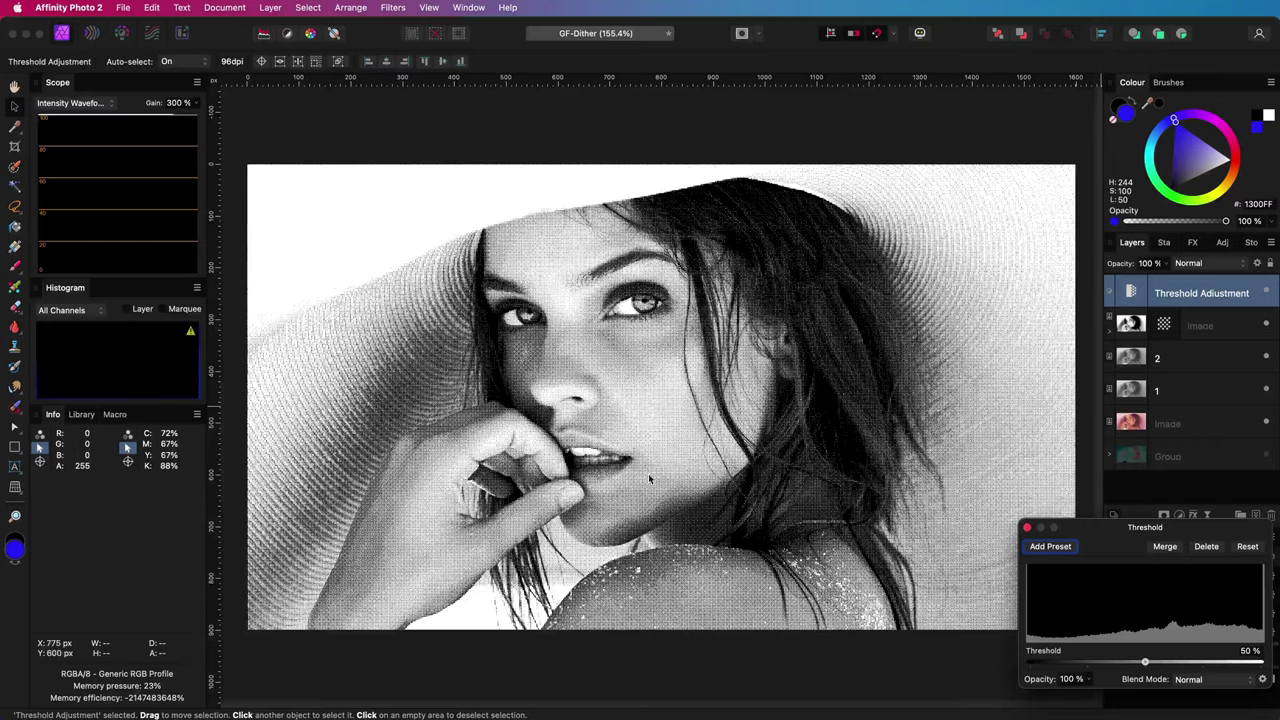
{"action": "key", "text": "super+4"}
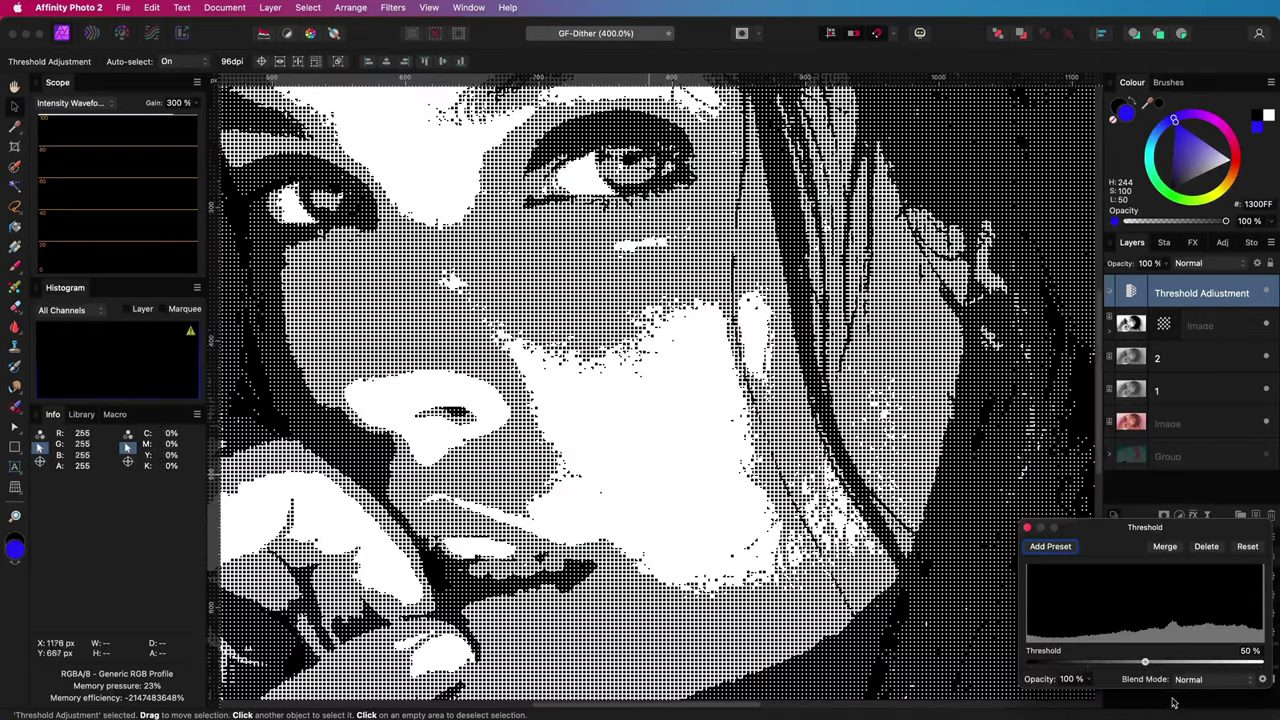
{"action": "left_click_drag", "start_coordinate": [1145, 662], "coordinate": [1171, 671]}
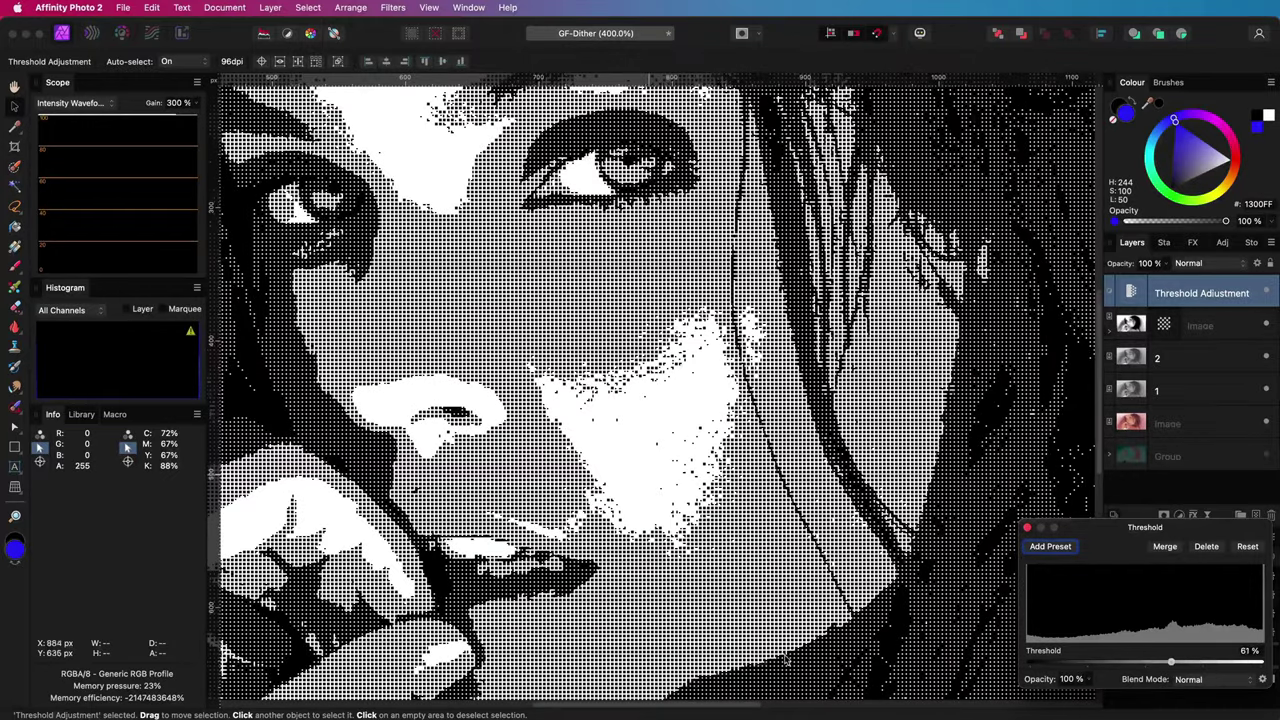
{"action": "left_click", "coordinate": [755, 602]}
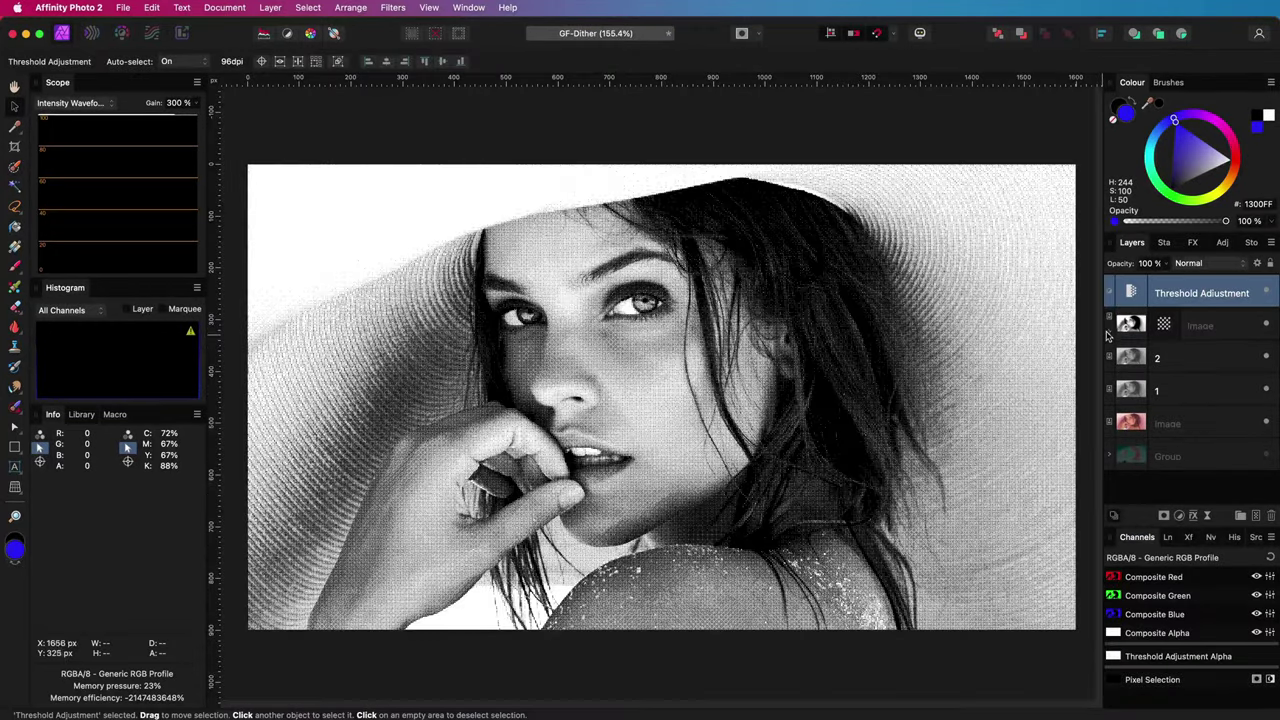
Nest the Threshold adjustment inside the top Image layer above its Halftone filter, and select the Halftone
{"action": "left_click", "coordinate": [1108, 333]}
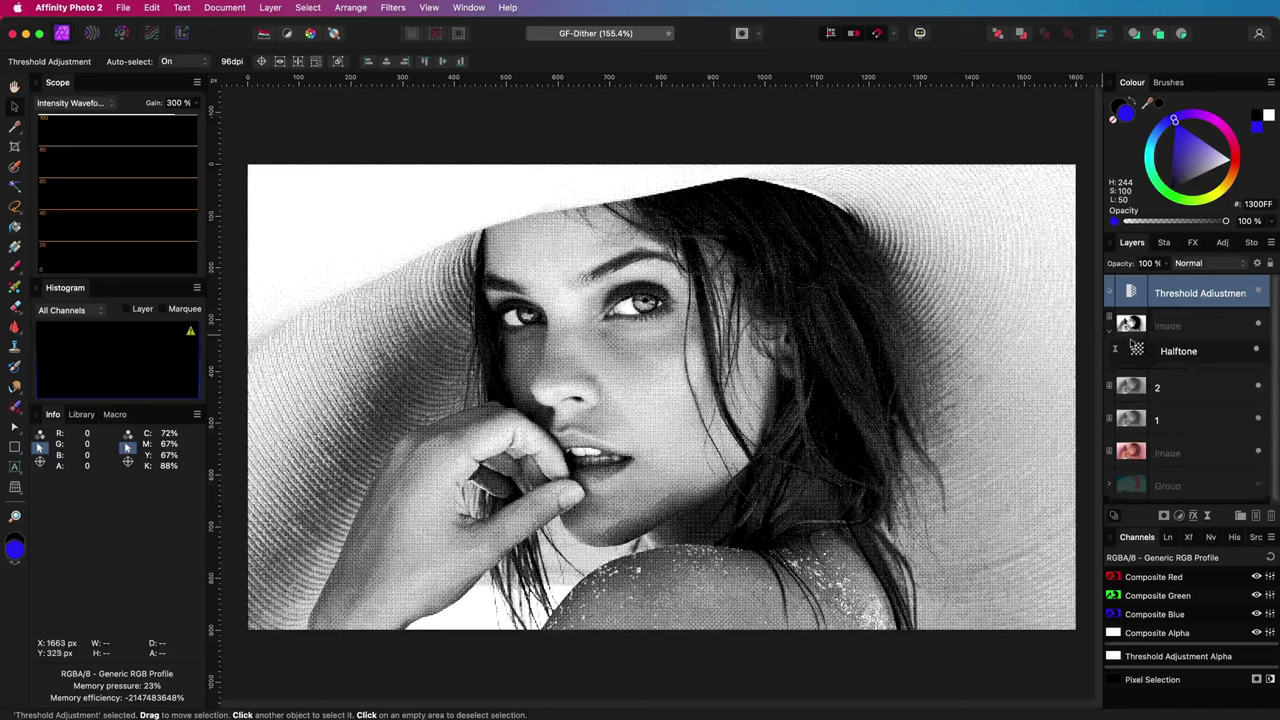
{"action": "left_click_drag", "start_coordinate": [1133, 306], "coordinate": [1150, 328]}
{"action": "left_click", "coordinate": [1190, 358]}
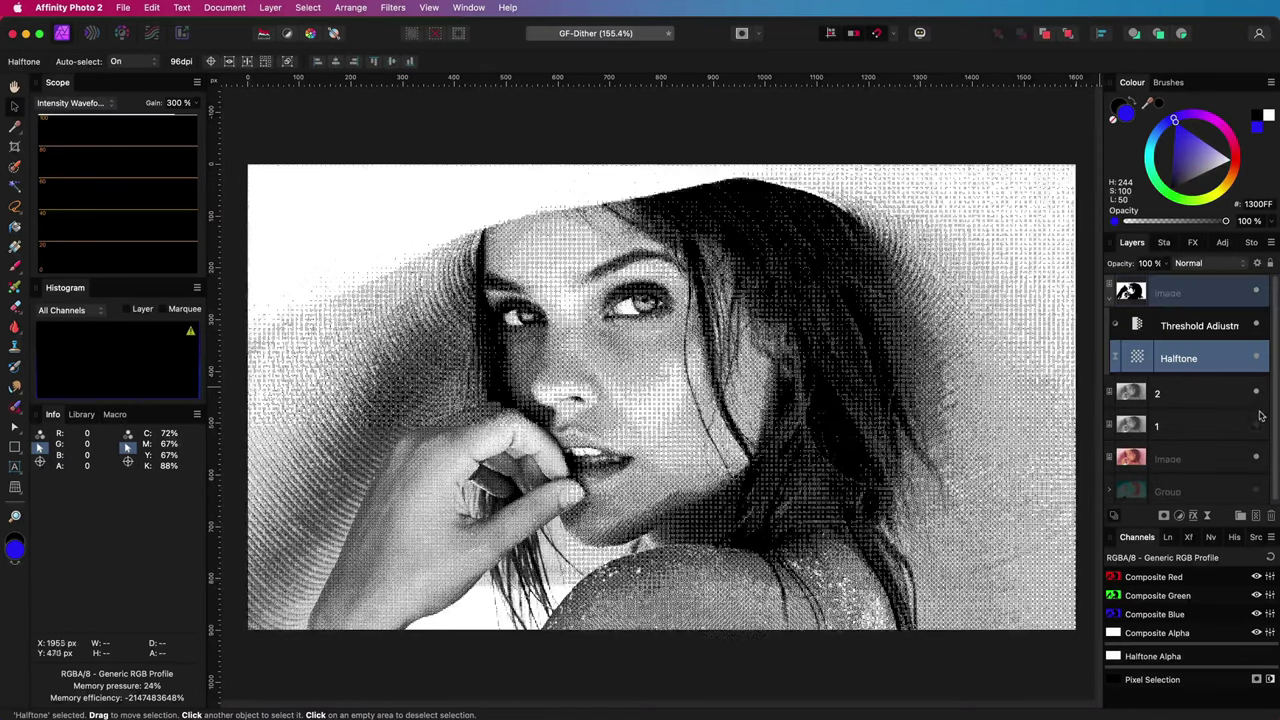
Hide the Threshold adjustment and the dithered layers 2 and 1 below the top Image layer
{"action": "left_click", "coordinate": [1256, 326]}
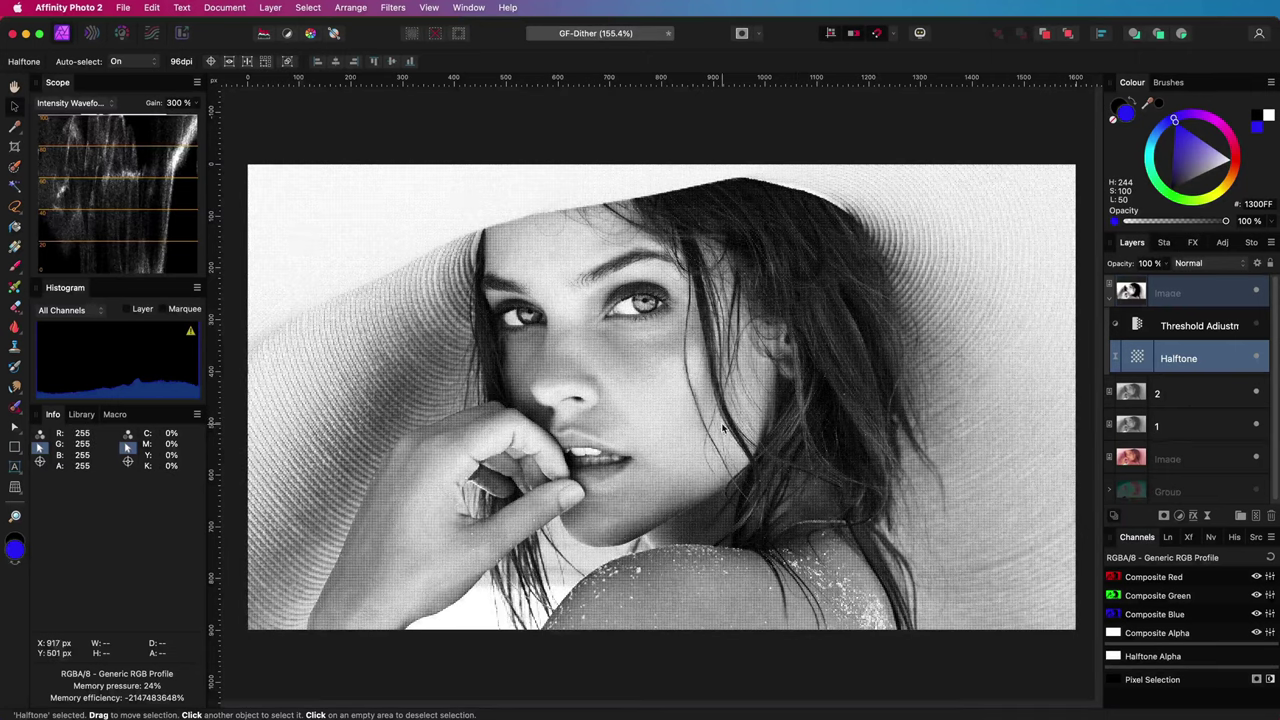
{"action": "left_click", "coordinate": [1256, 392]}
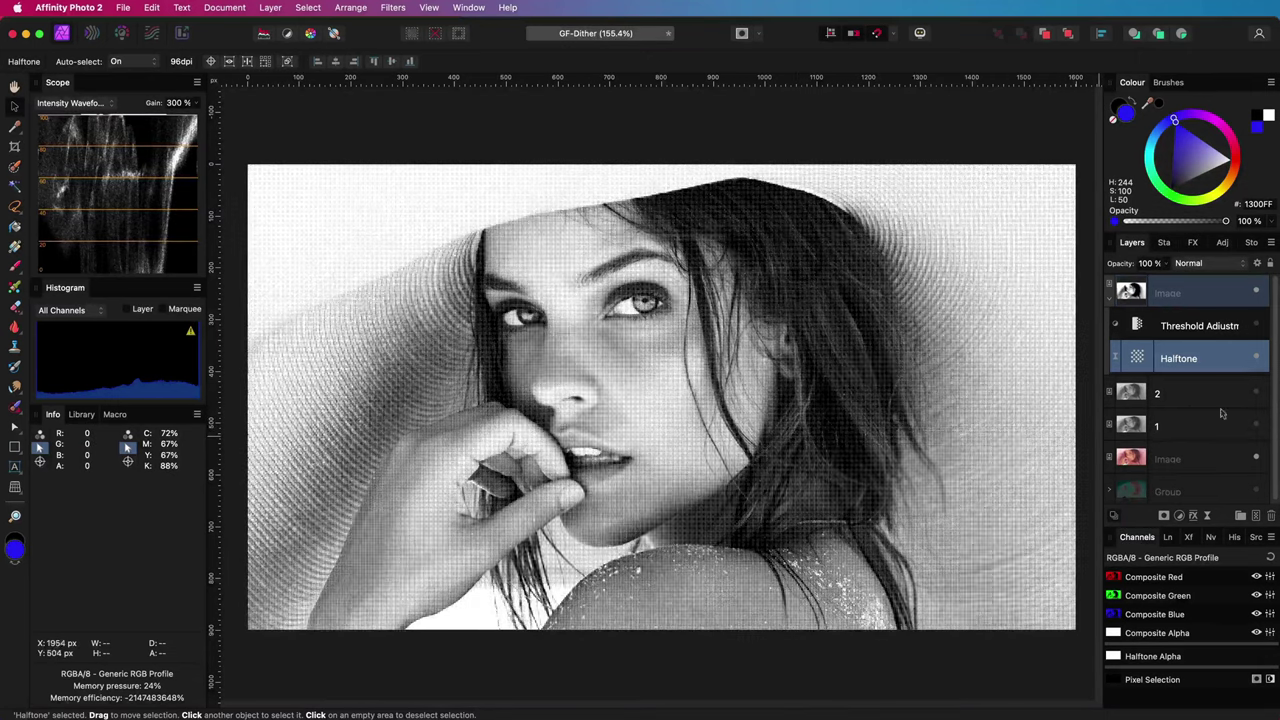
Set the top Image layer's blend mode to Hard Mix and inspect the resulting dot pattern up close
{"action": "left_click", "coordinate": [1131, 296]}
{"action": "left_click", "coordinate": [1188, 265]}
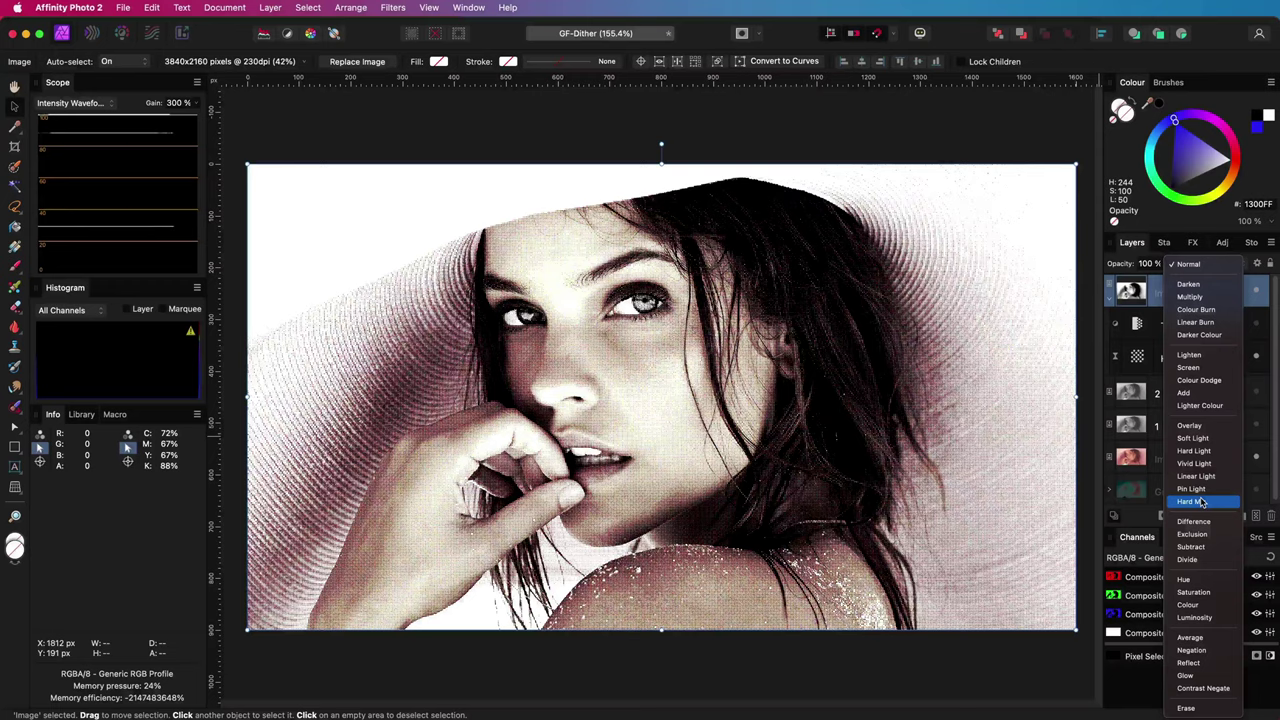
{"action": "left_click", "coordinate": [1201, 502]}
{"action": "scroll", "coordinate": [712, 460], "scroll_direction": "up", "scroll_amount": 5}
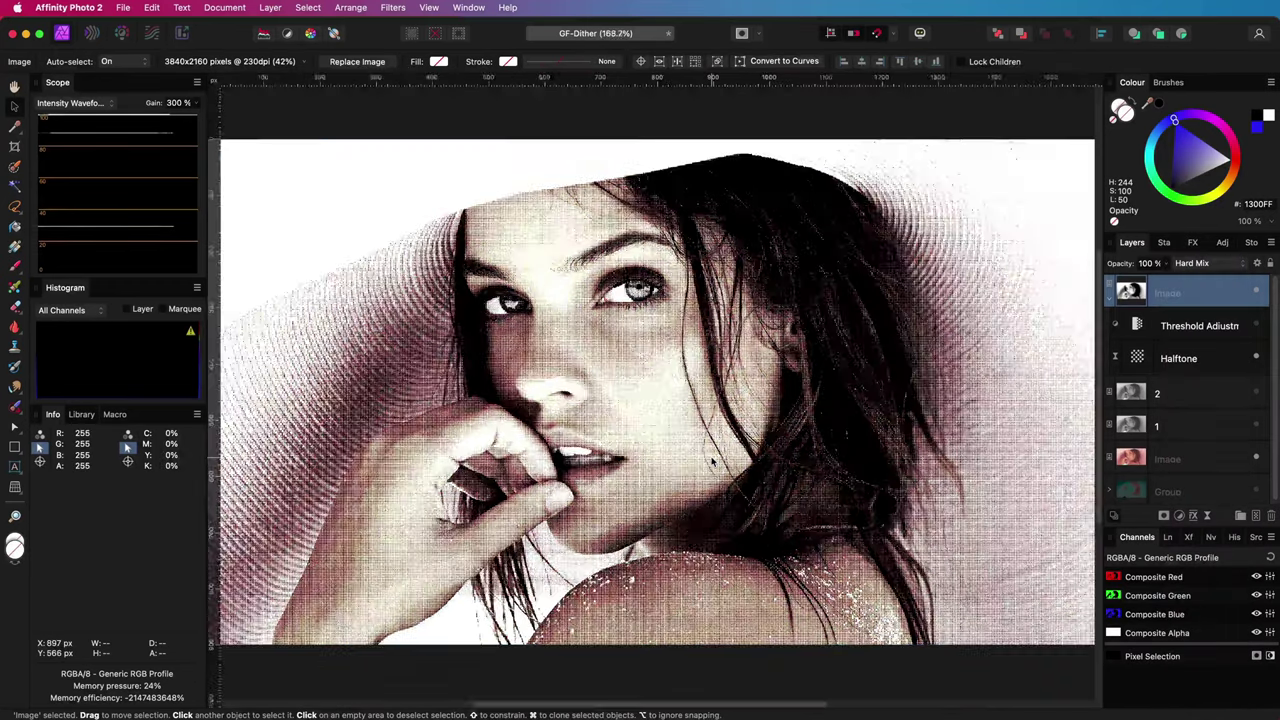
{"action": "scroll", "coordinate": [712, 460], "scroll_direction": "up", "scroll_amount": 3}
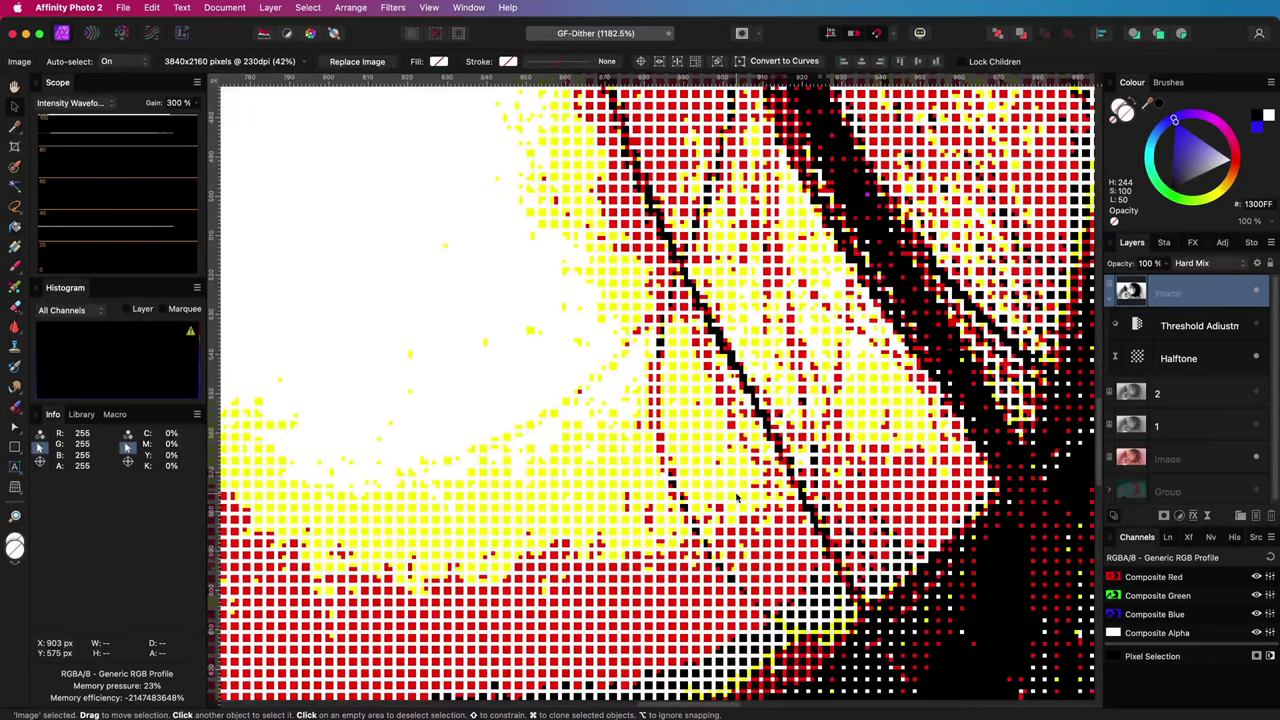
{"action": "key", "text": "super+0"}
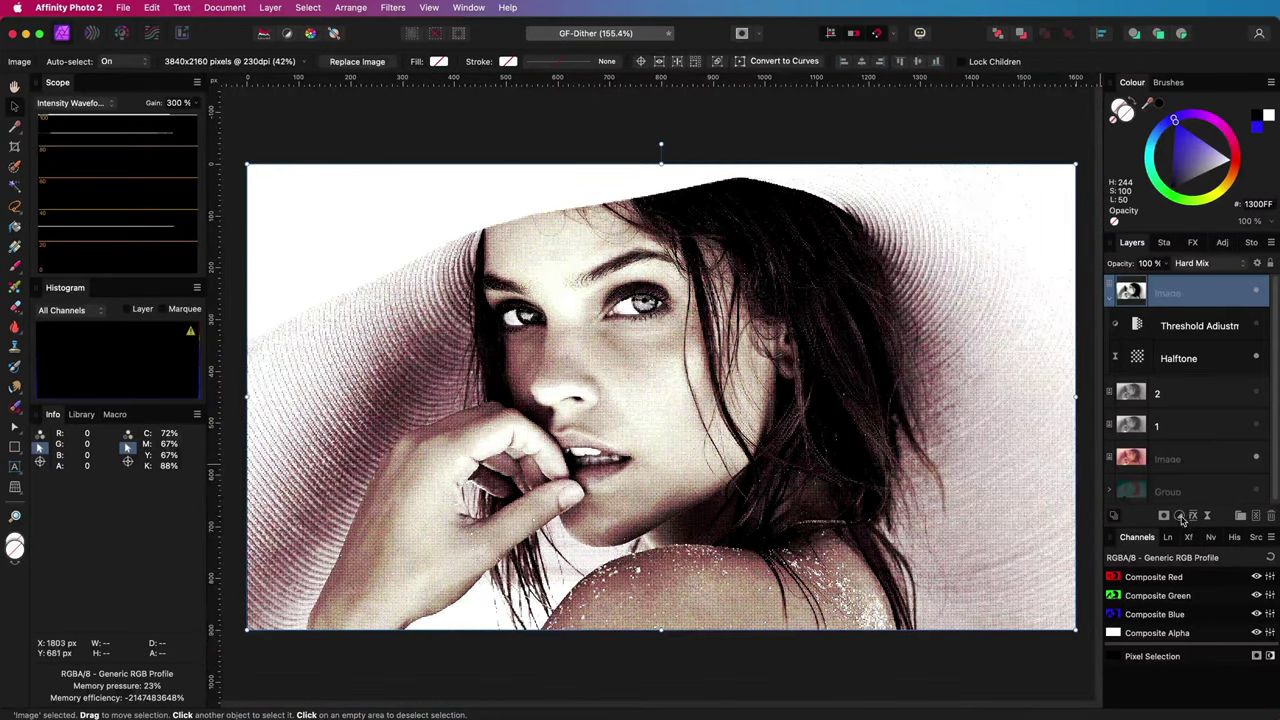
Add a Channel Mixer adjustment above the top Image layer and switch its output colour model to Gray
{"action": "left_click", "coordinate": [1182, 517]}
{"action": "left_click", "coordinate": [1214, 707]}
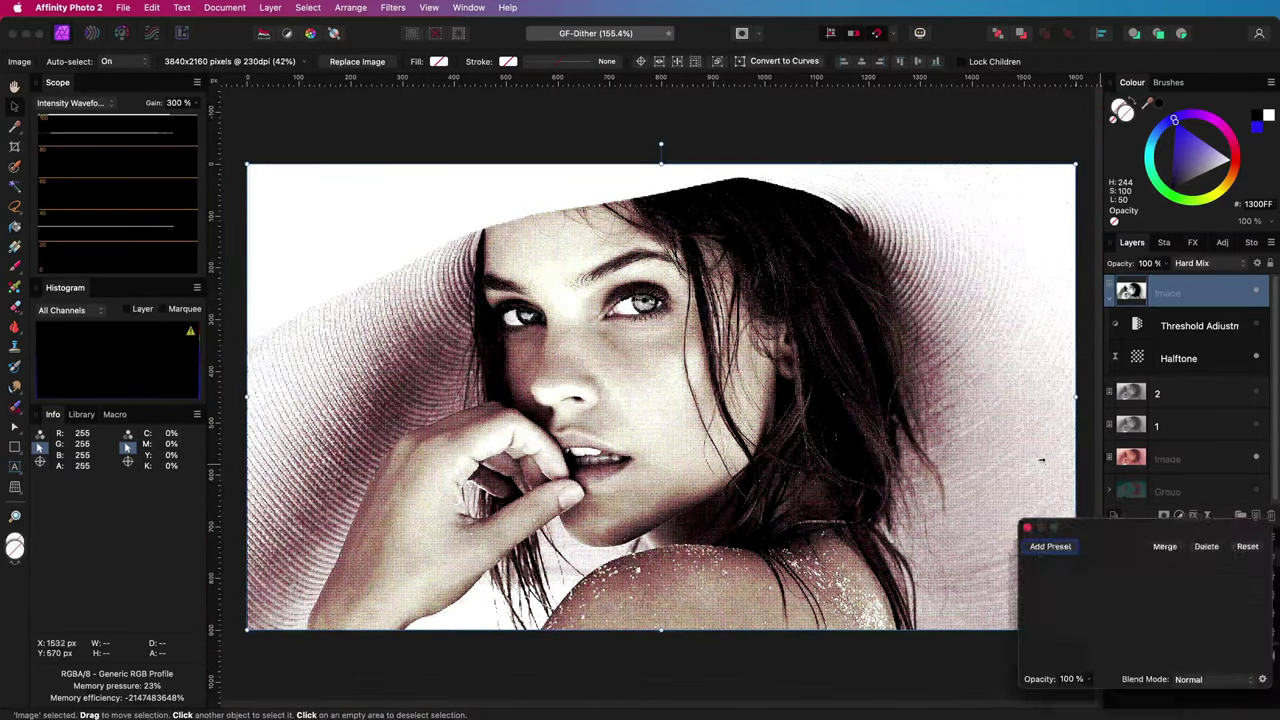
{"action": "left_click", "coordinate": [1042, 486]}
{"action": "left_click", "coordinate": [1040, 472]}
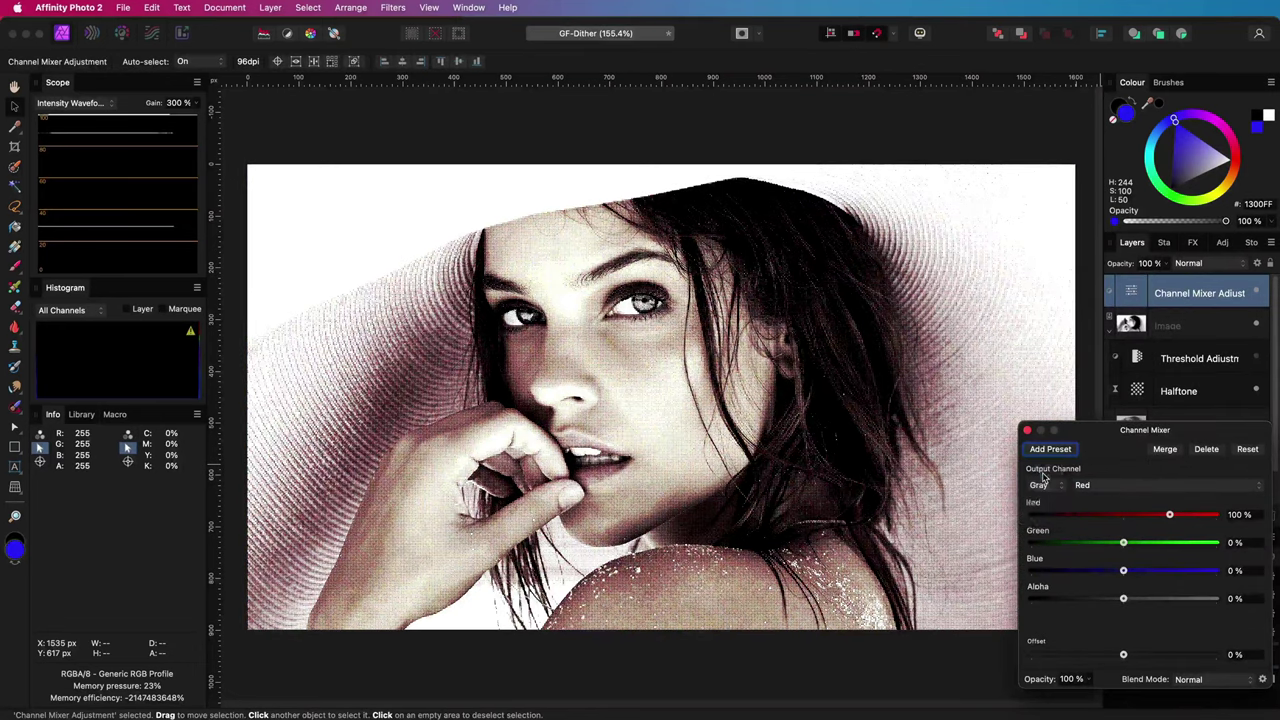
{"action": "left_click", "coordinate": [1027, 430]}
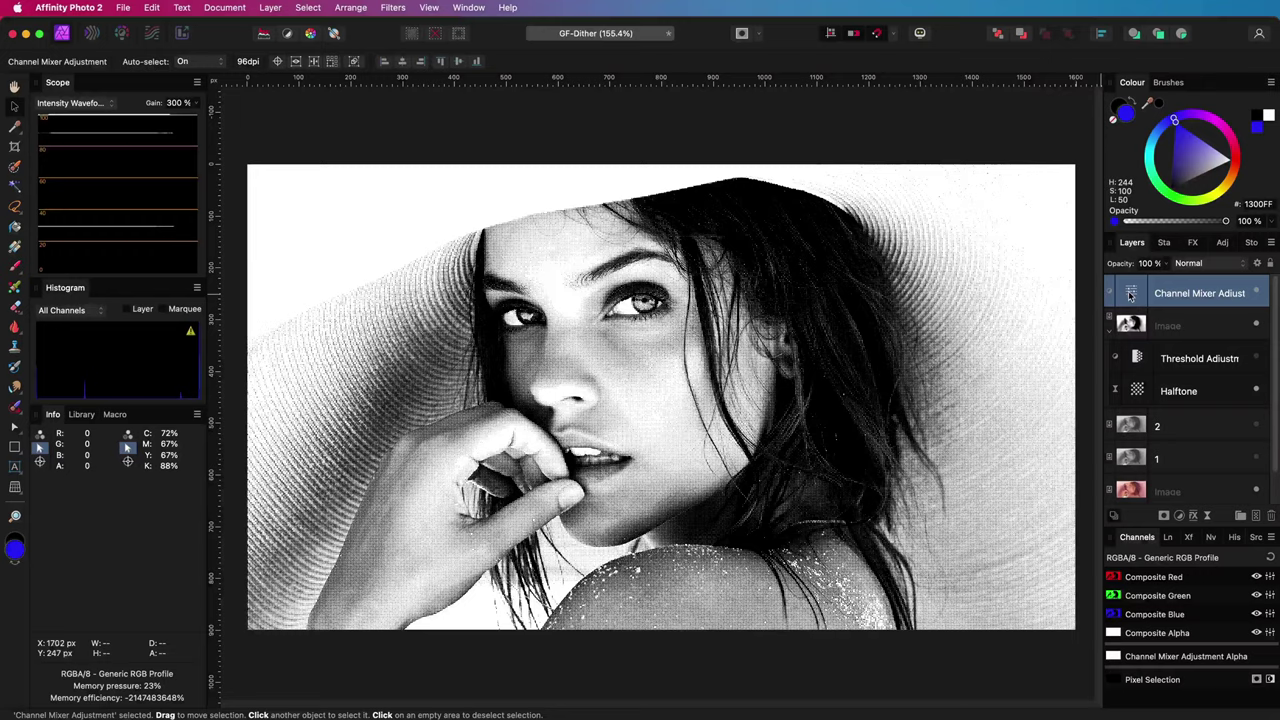
Move the Channel Mixer adjustment below layer 1, directly above the colour Image layer, and inspect the dither pattern
{"action": "left_click_drag", "start_coordinate": [1132, 296], "coordinate": [1129, 485]}
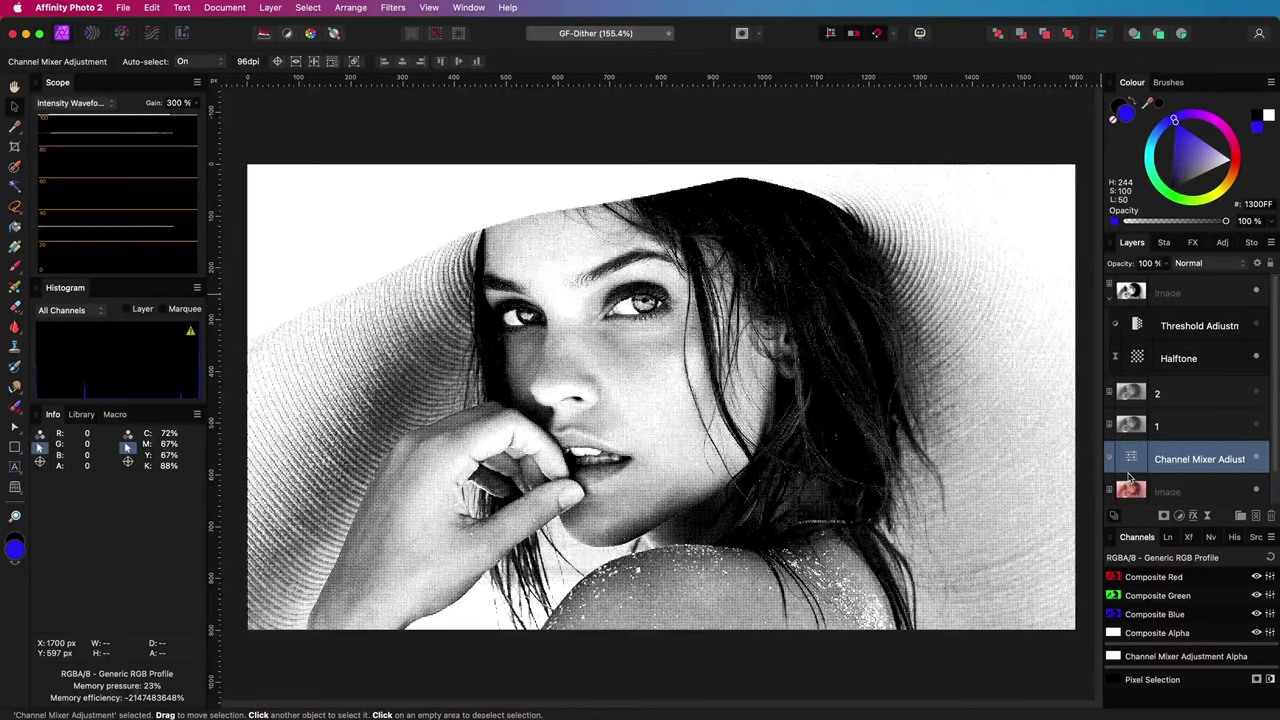
{"action": "scroll", "coordinate": [688, 456], "scroll_direction": "up", "scroll_amount": 5}
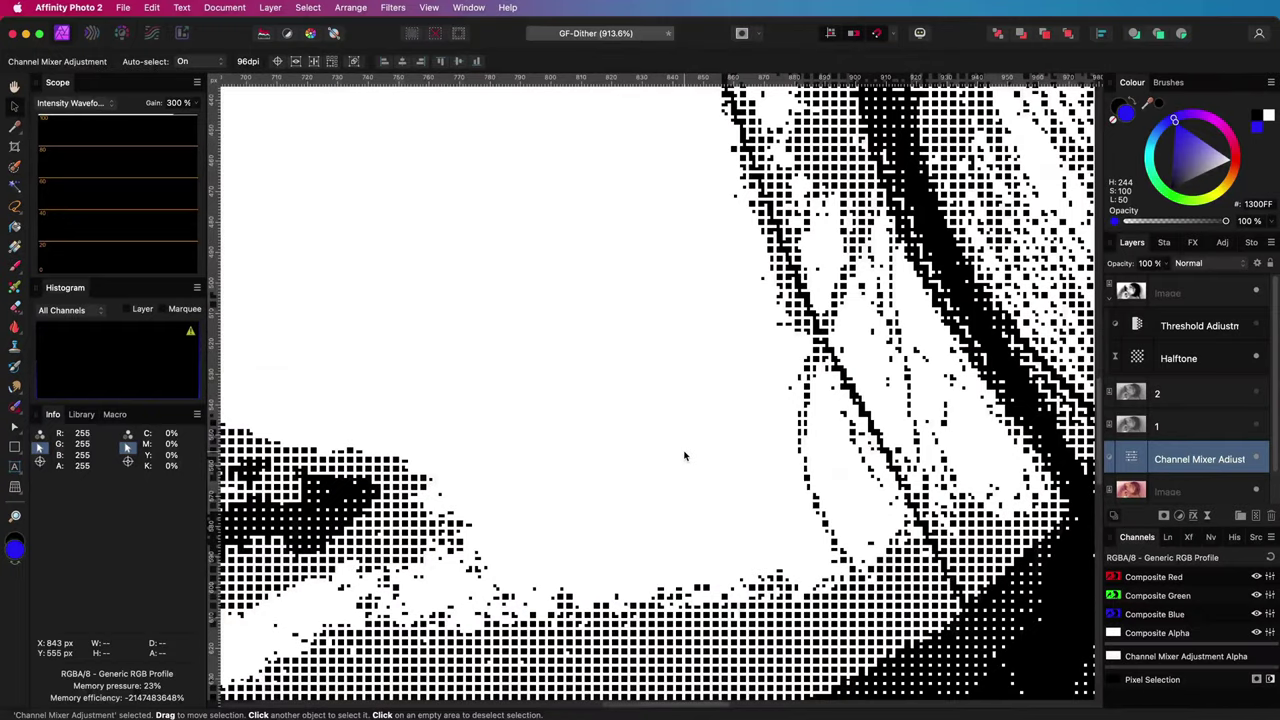
{"action": "scroll", "coordinate": [685, 456], "scroll_direction": "up", "scroll_amount": 3}
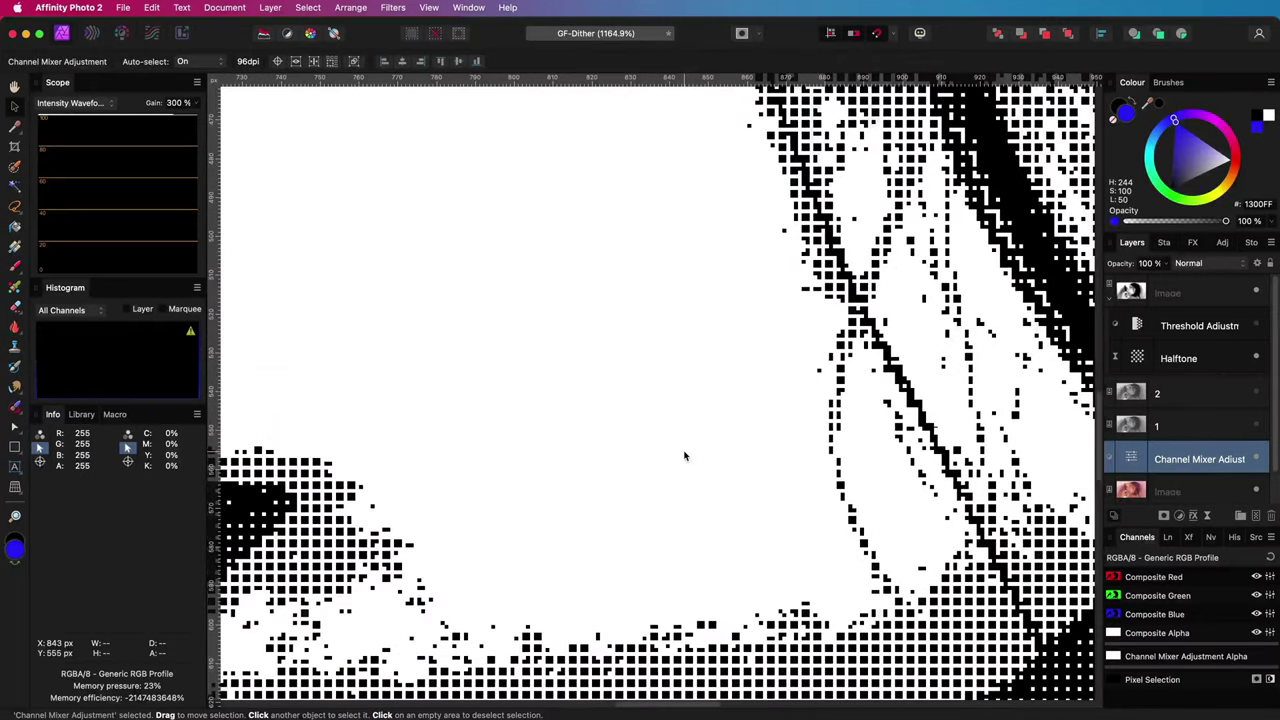
{"action": "scroll", "coordinate": [685, 456], "scroll_direction": "down", "scroll_amount": 8}
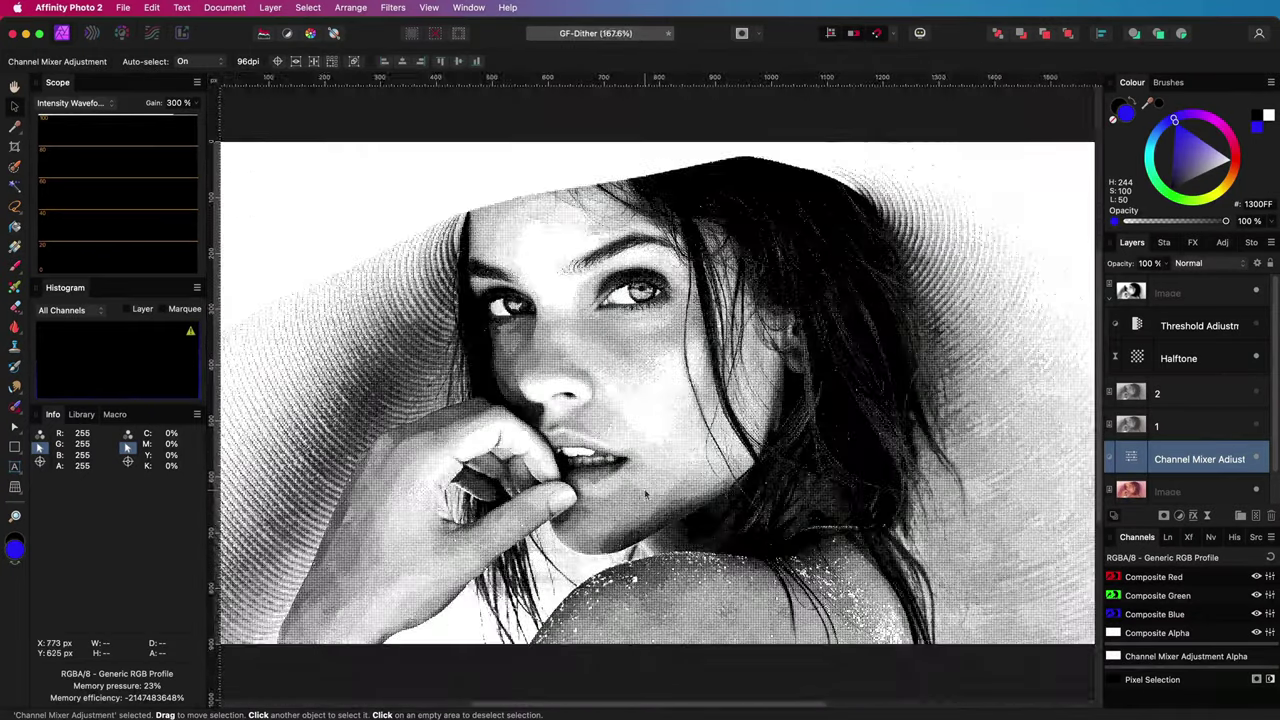
Set the Channel Mixer's Intensity to -10% and Alpha to -61%, and check the dither pattern up close
{"action": "scroll", "coordinate": [646, 494], "scroll_direction": "up", "scroll_amount": 5}
{"action": "left_click", "coordinate": [1200, 296]}
{"action": "left_click", "coordinate": [1137, 460]}
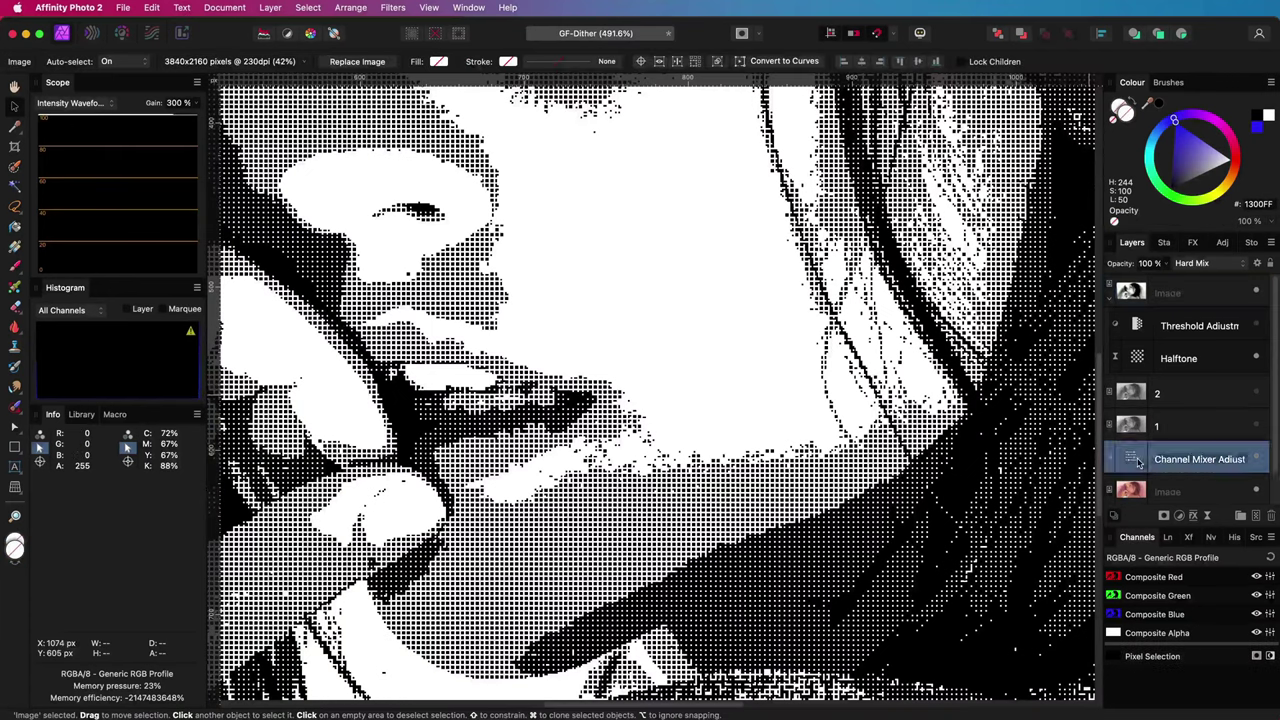
{"action": "double_click", "coordinate": [1137, 461]}
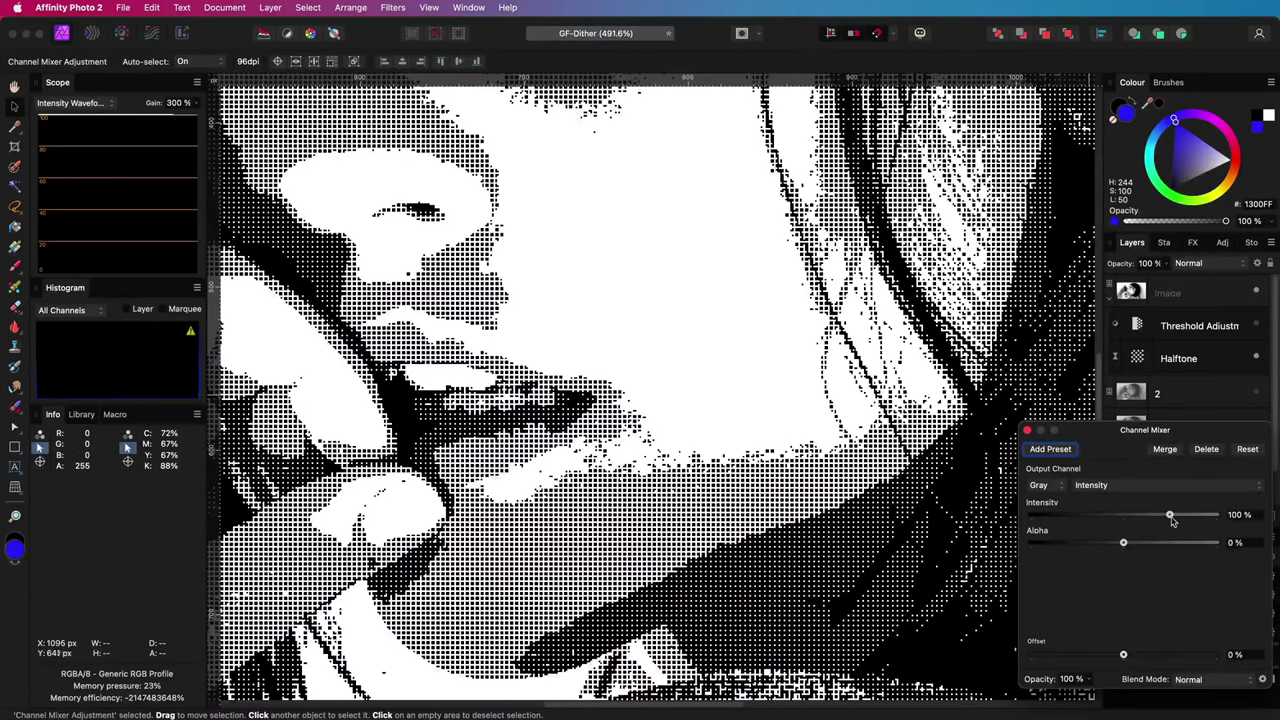
{"action": "mouse_move", "coordinate": [1172, 520]}
{"action": "left_mouse_down"}
{"action": "mouse_move", "coordinate": [1142, 520]}
{"action": "mouse_move", "coordinate": [1163, 522]}
{"action": "left_mouse_up"}
{"action": "left_click_drag", "start_coordinate": [1124, 544], "coordinate": [1096, 545]}
{"action": "key", "text": "super+0"}
{"action": "left_click_drag", "start_coordinate": [1161, 517], "coordinate": [1119, 516]}
{"action": "scroll", "coordinate": [688, 476], "scroll_direction": "up", "scroll_amount": 5}
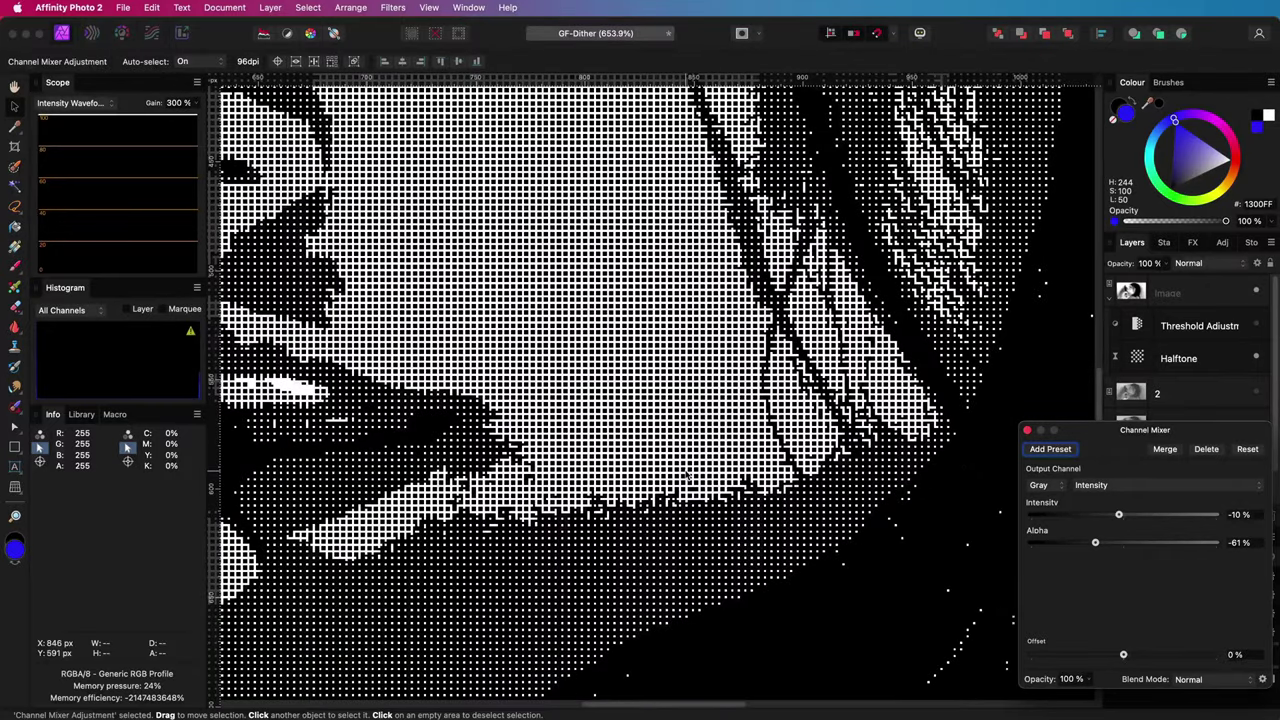
{"action": "scroll", "coordinate": [679, 505], "scroll_direction": "up", "scroll_amount": 3}
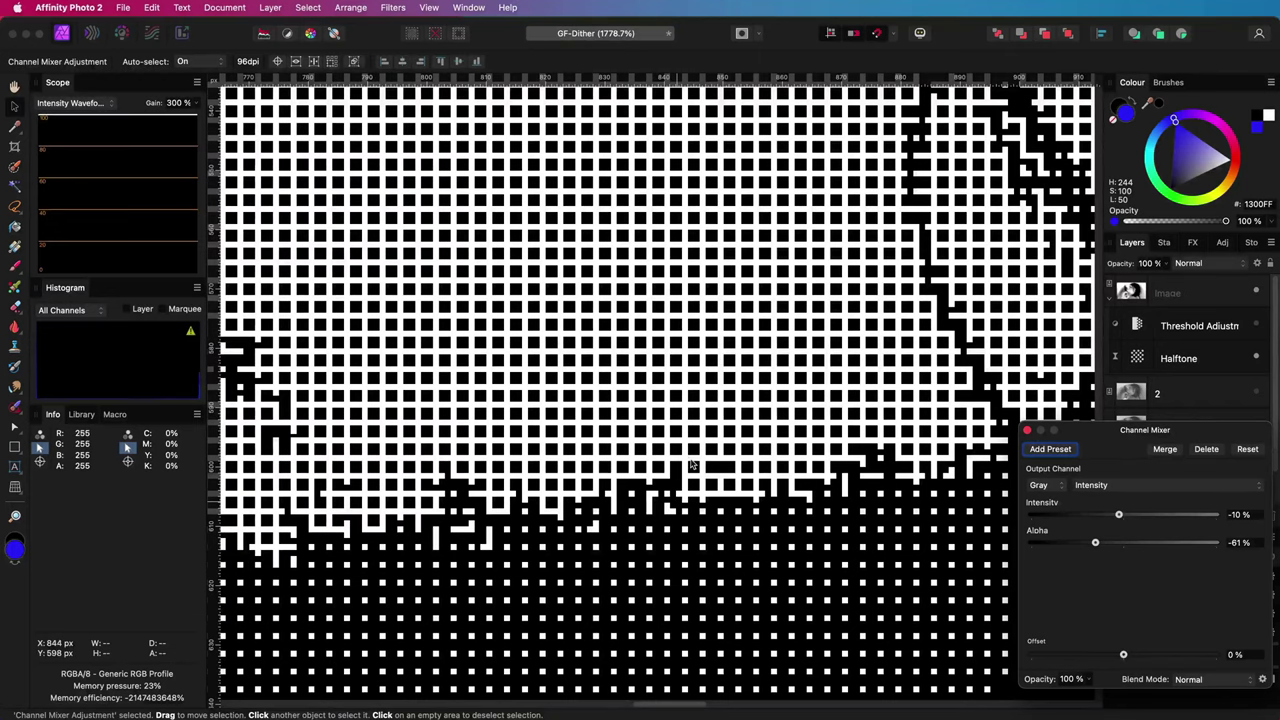
{"action": "scroll", "coordinate": [691, 465], "scroll_direction": "down", "scroll_amount": 5}
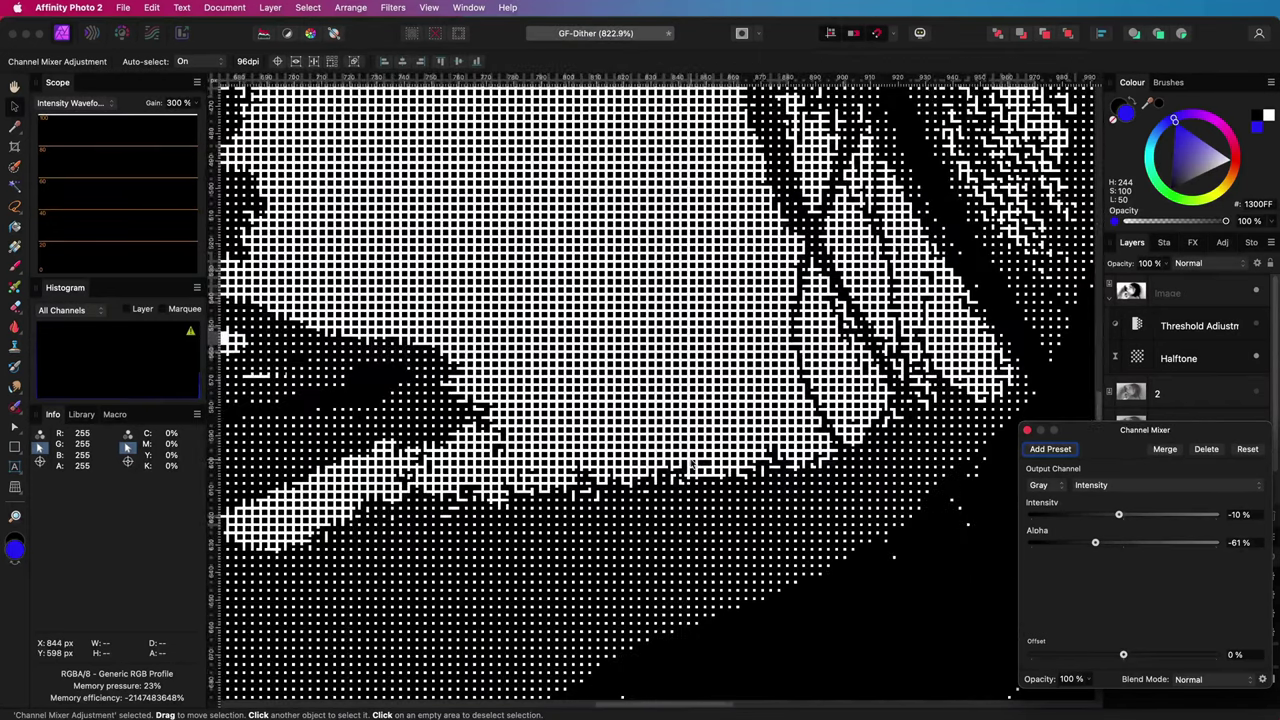
{"action": "scroll", "coordinate": [691, 465], "scroll_direction": "down", "scroll_amount": 7}
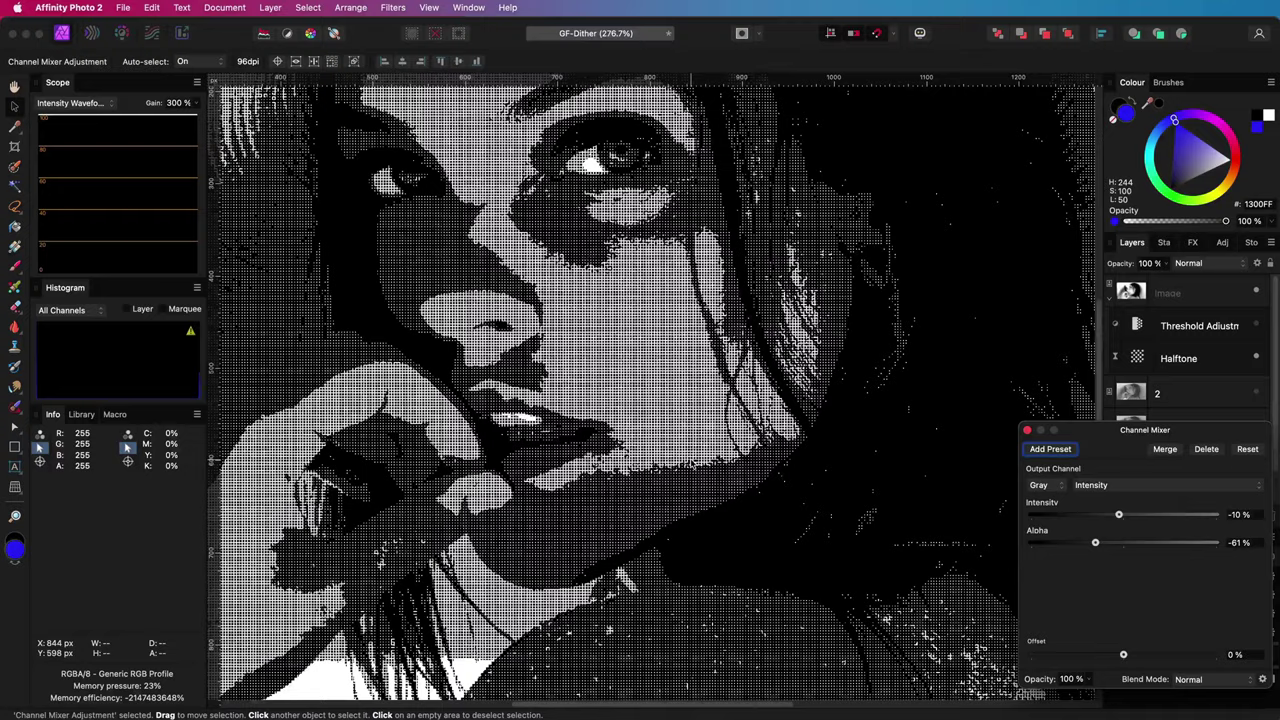
{"action": "scroll", "coordinate": [691, 465], "scroll_direction": "down", "scroll_amount": 4}
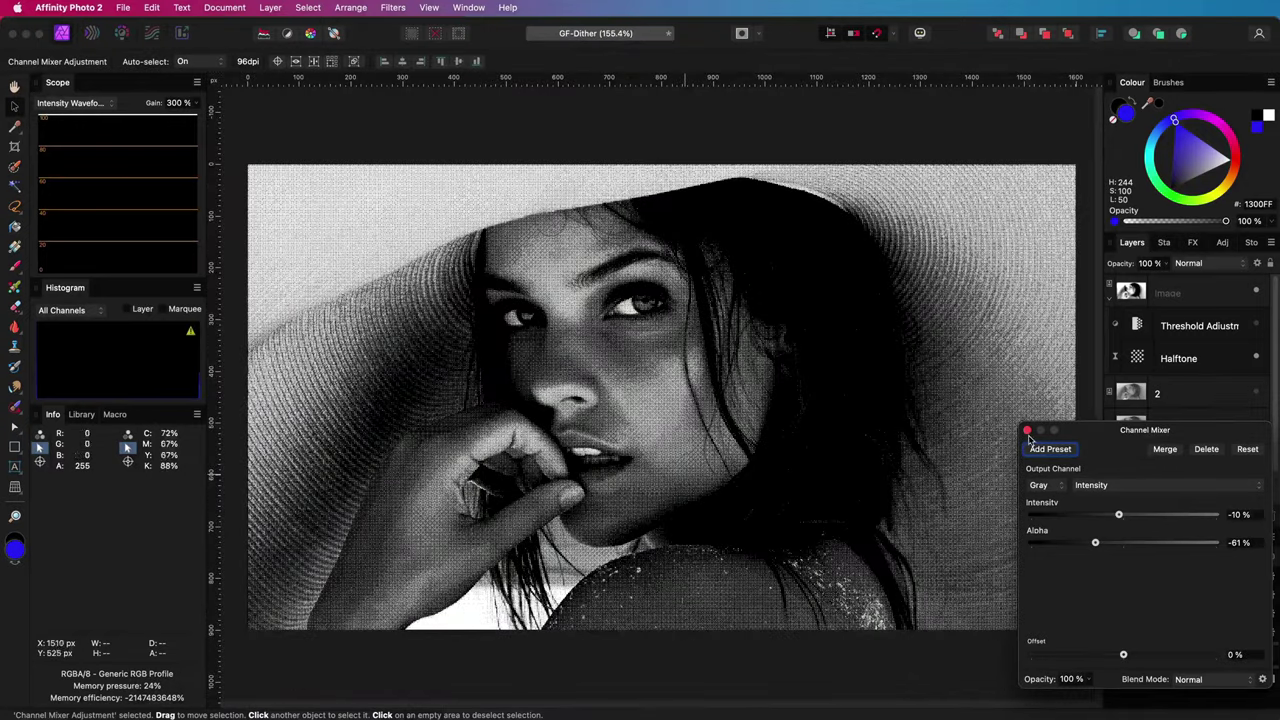
{"action": "left_click", "coordinate": [1027, 431]}
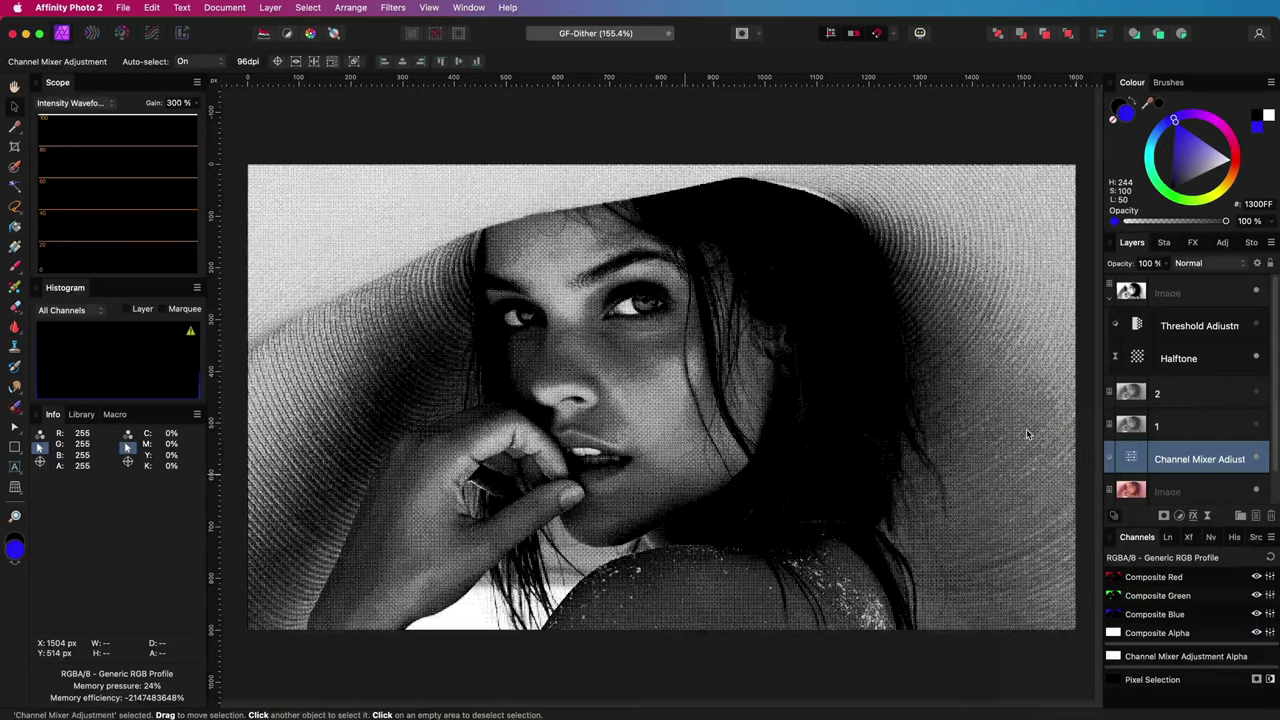
Collapse the top Image layer and hide both it and the Channel Mixer adjustment
{"action": "left_click", "coordinate": [1109, 297]}
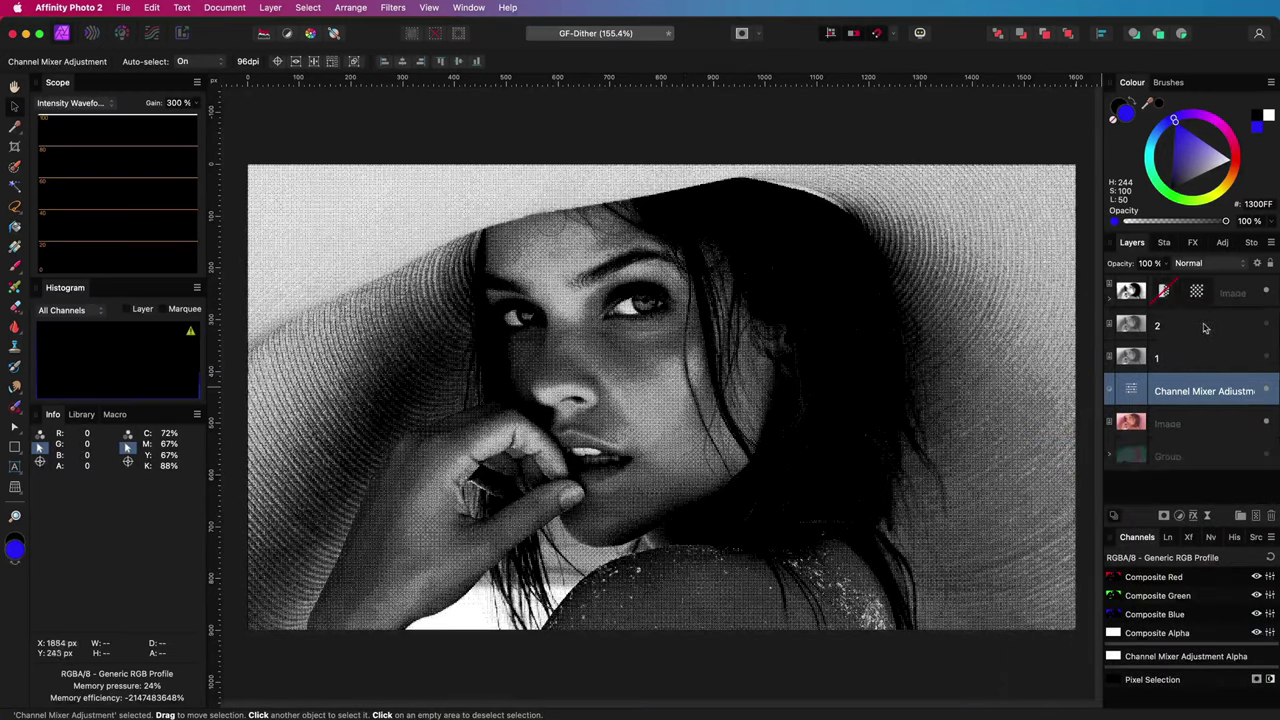
{"action": "left_click", "coordinate": [1266, 291]}
{"action": "left_click", "coordinate": [1266, 391]}
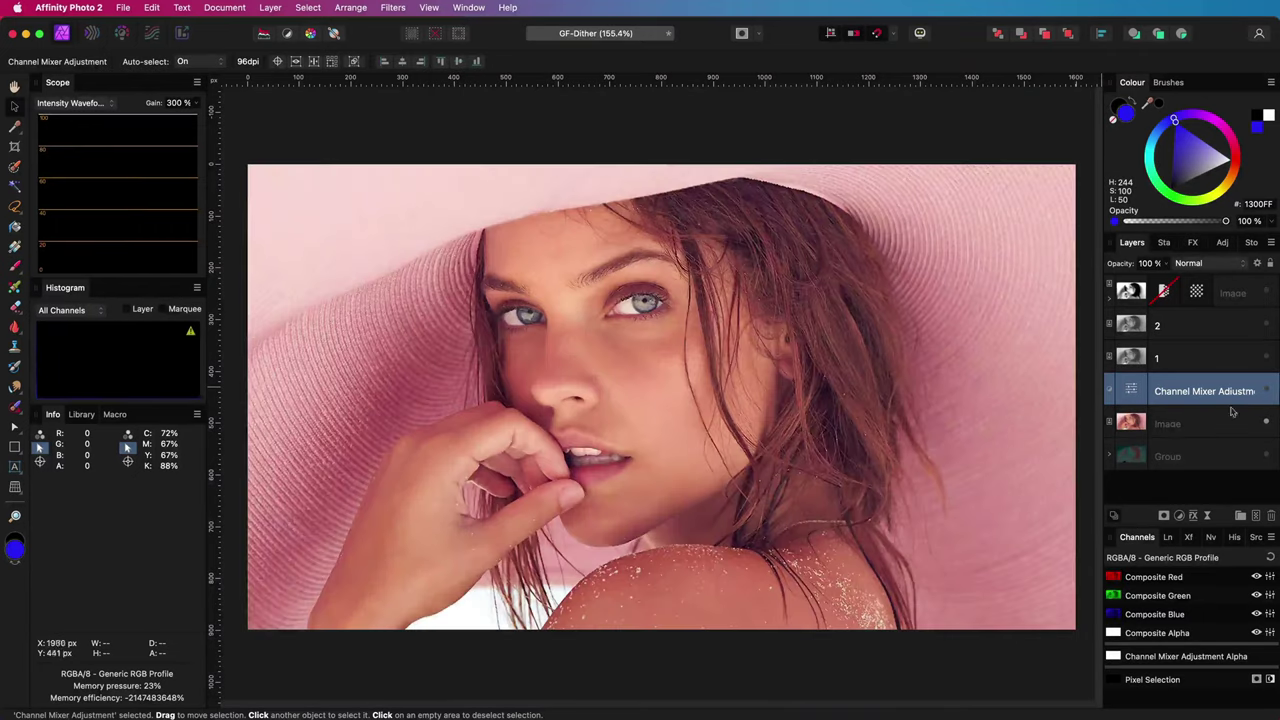
Copy the colour Image layer and paste it into the B & W Dithering page in Microsoft Edge
{"action": "left_click", "coordinate": [1178, 425]}
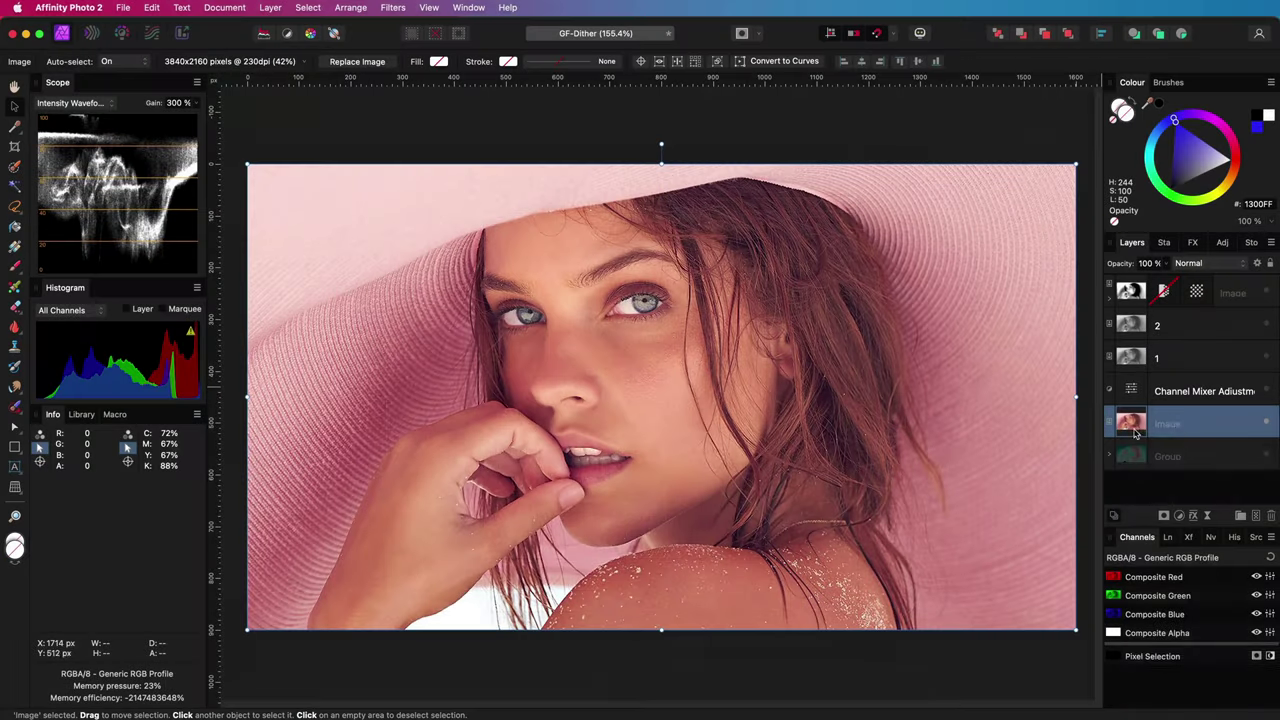
{"action": "right_click", "coordinate": [1135, 425]}
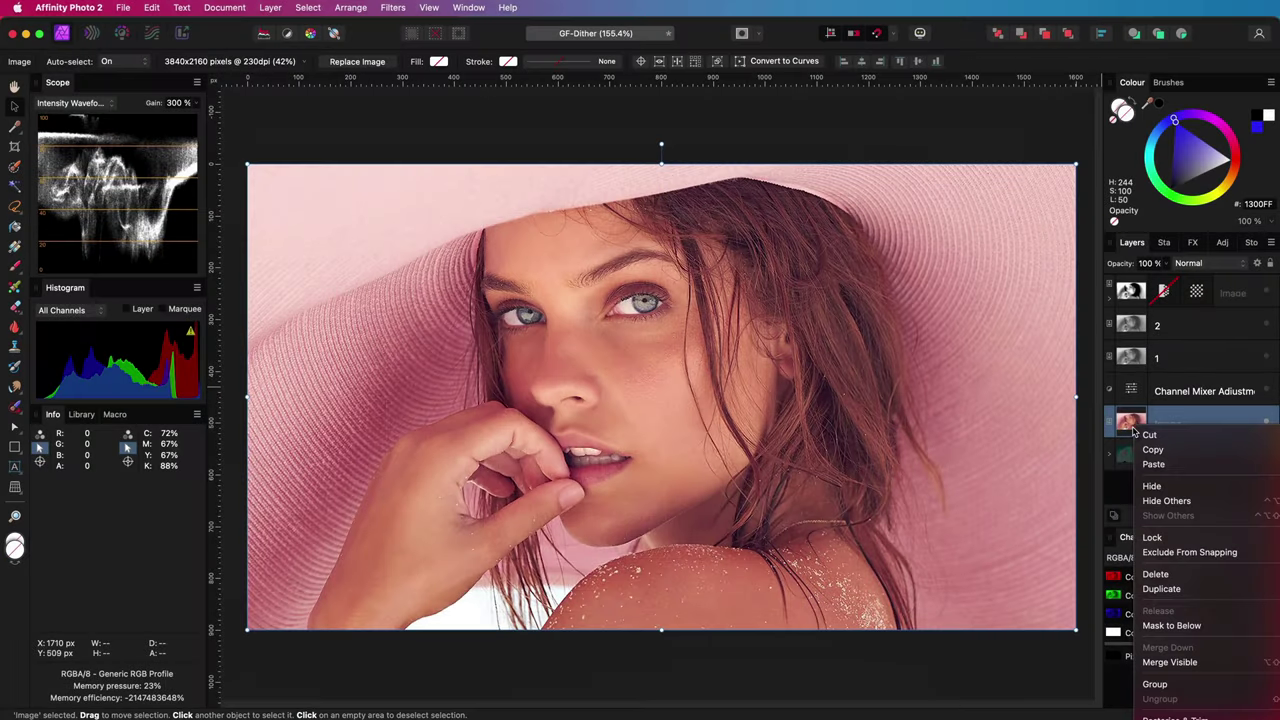
{"action": "left_click", "coordinate": [1152, 451]}
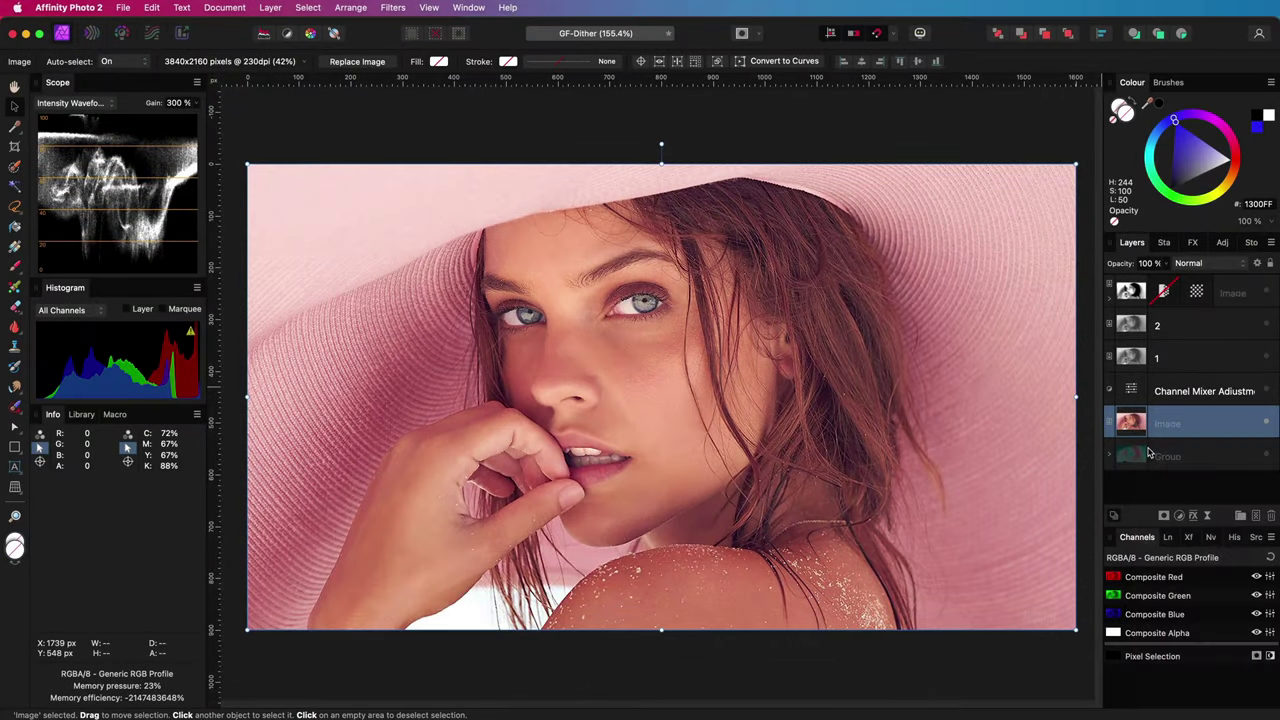
{"action": "key", "text": "super+Tab"}
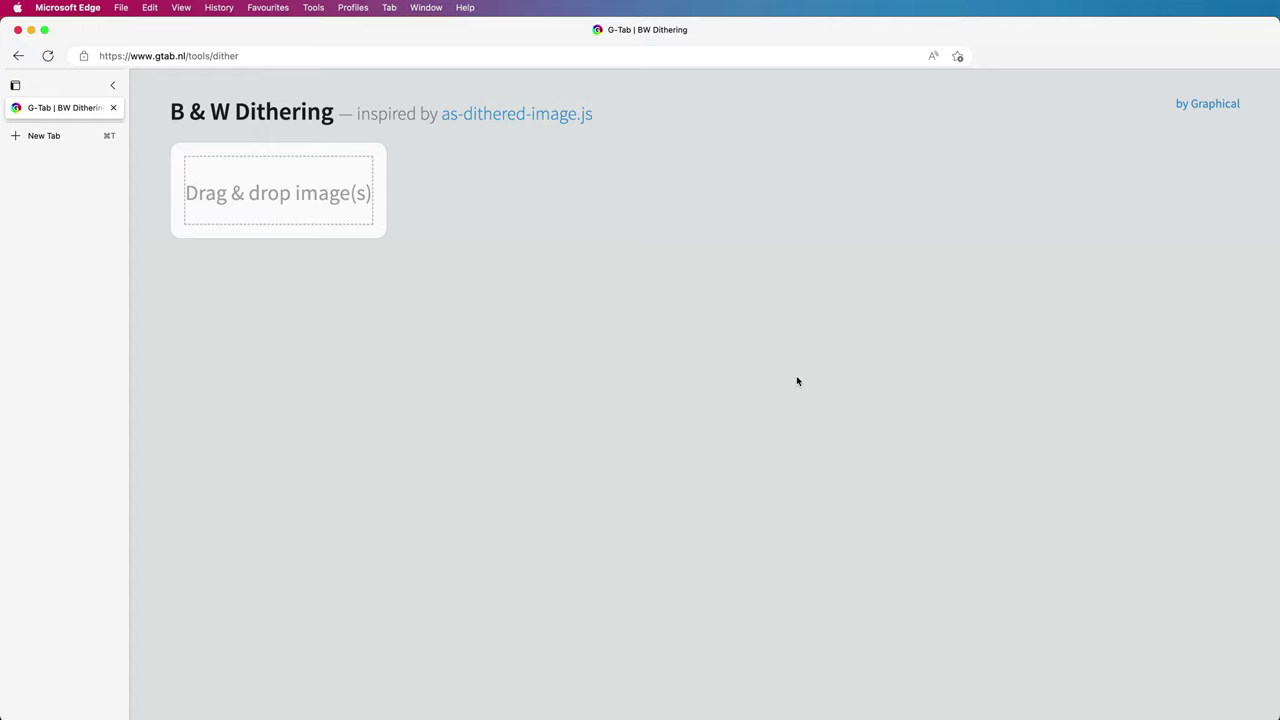
{"action": "key", "text": "super+v"}
{"action": "scroll", "coordinate": [835, 488], "scroll_direction": "down", "scroll_amount": 5}
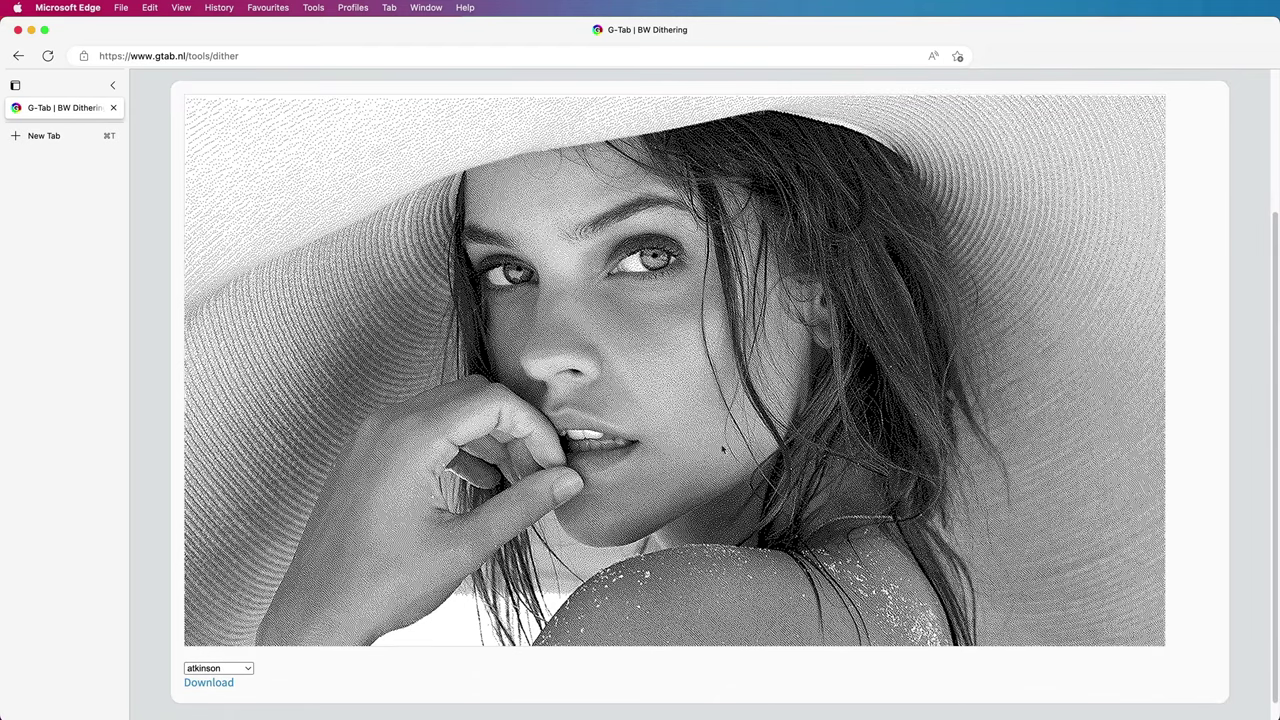
Try the Bayer dithering algorithm on the pasted portrait and adjust its slider slightly above the middle
{"action": "left_click", "coordinate": [244, 671]}
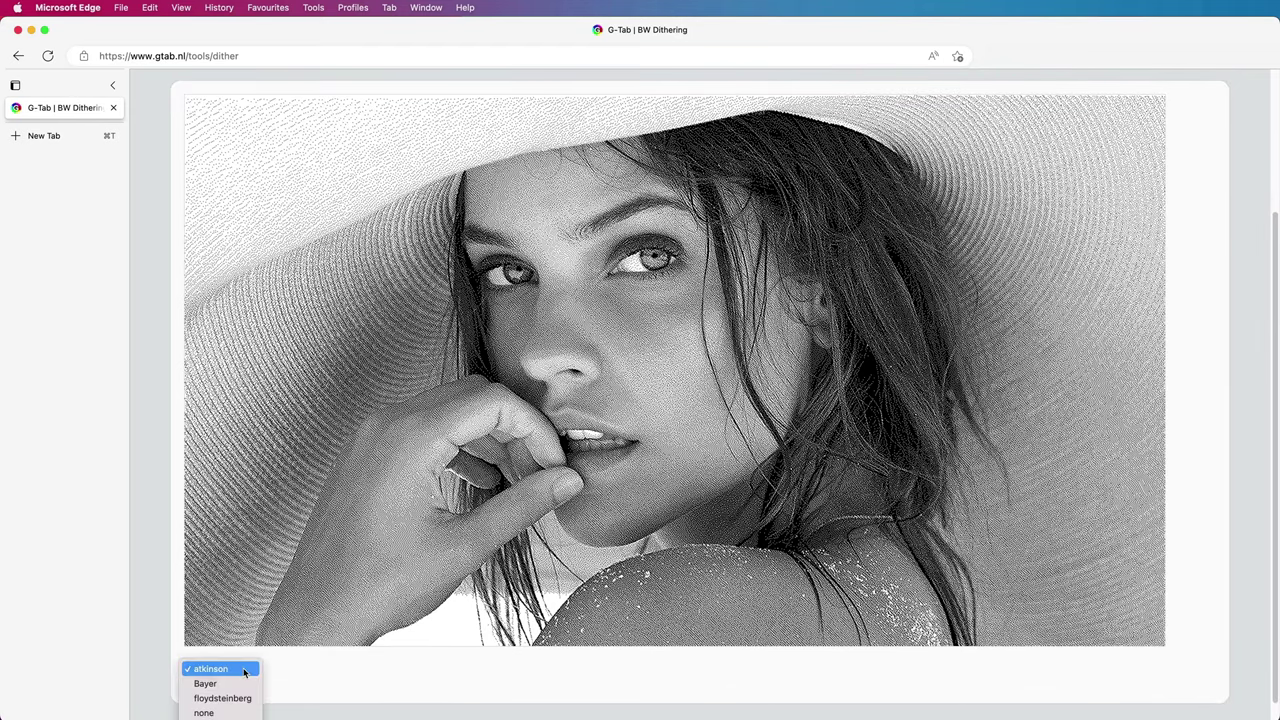
{"action": "left_click", "coordinate": [238, 681]}
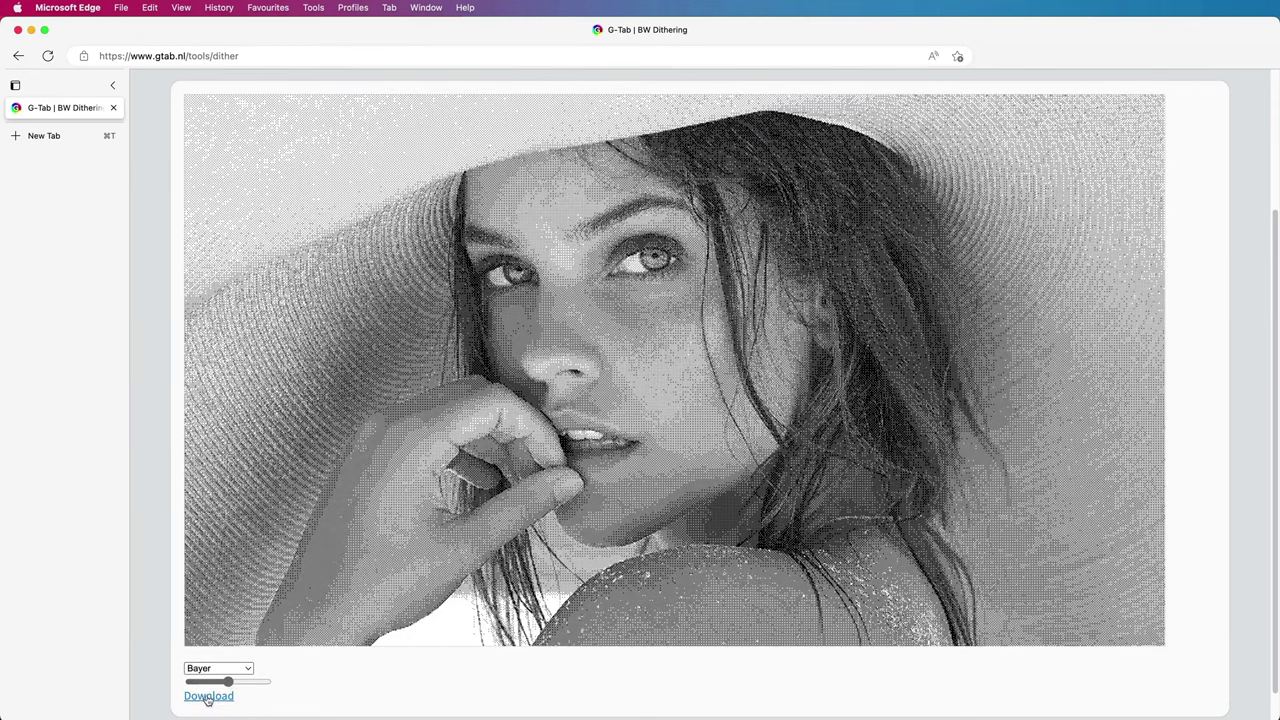
{"action": "left_click_drag", "start_coordinate": [205, 685], "coordinate": [229, 684]}
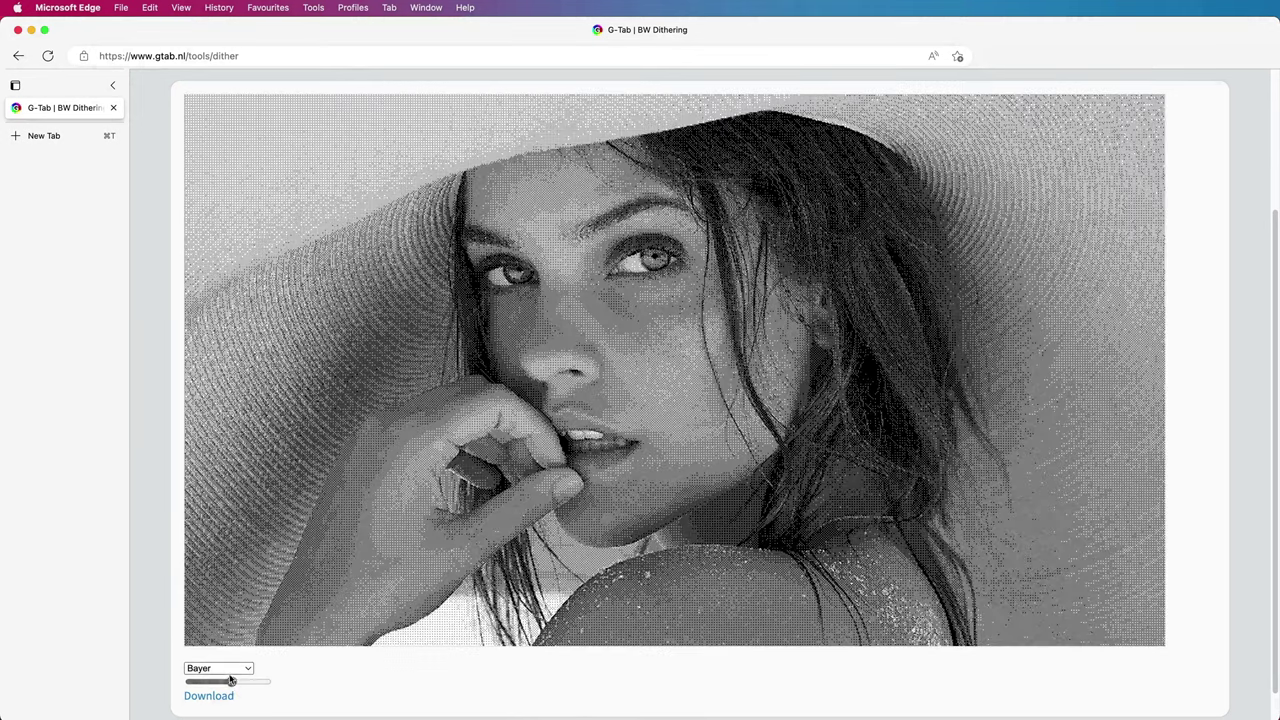
Try the floydsteinberg algorithm, followed by none with its slider raised slightly
{"action": "left_click", "coordinate": [228, 670]}
{"action": "left_click", "coordinate": [229, 683]}
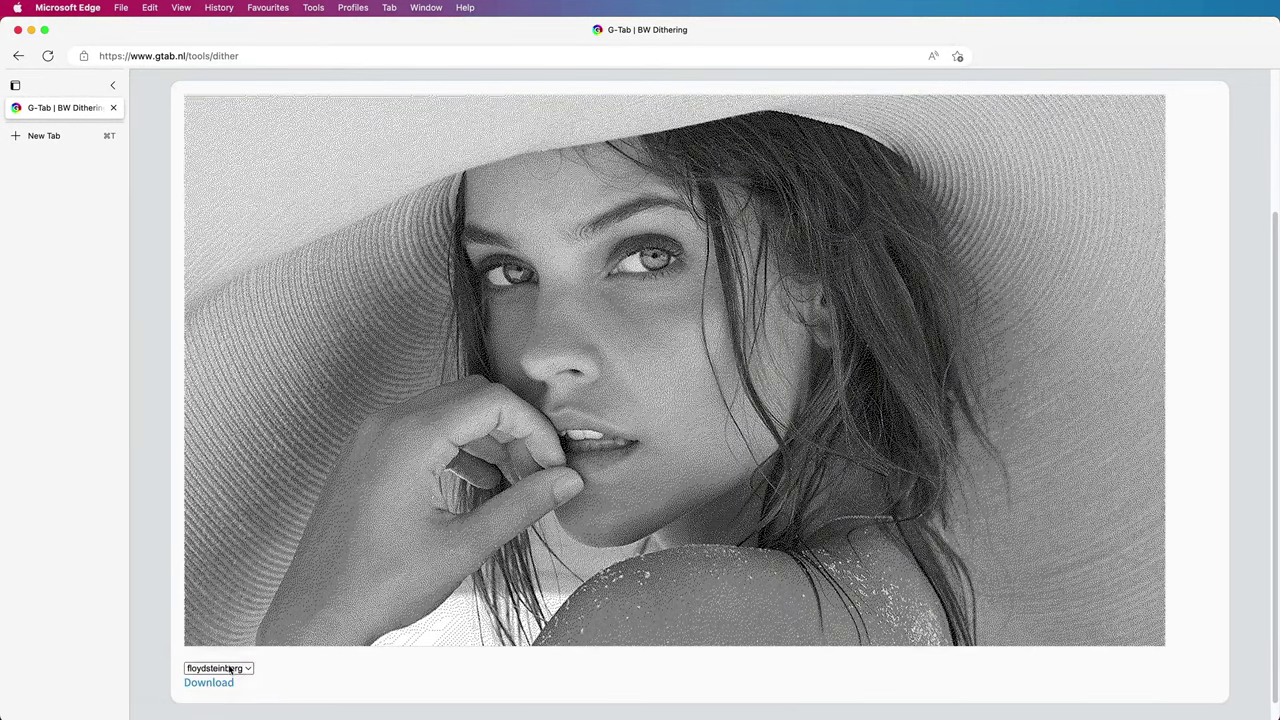
{"action": "left_click", "coordinate": [230, 668]}
{"action": "left_click", "coordinate": [243, 683]}
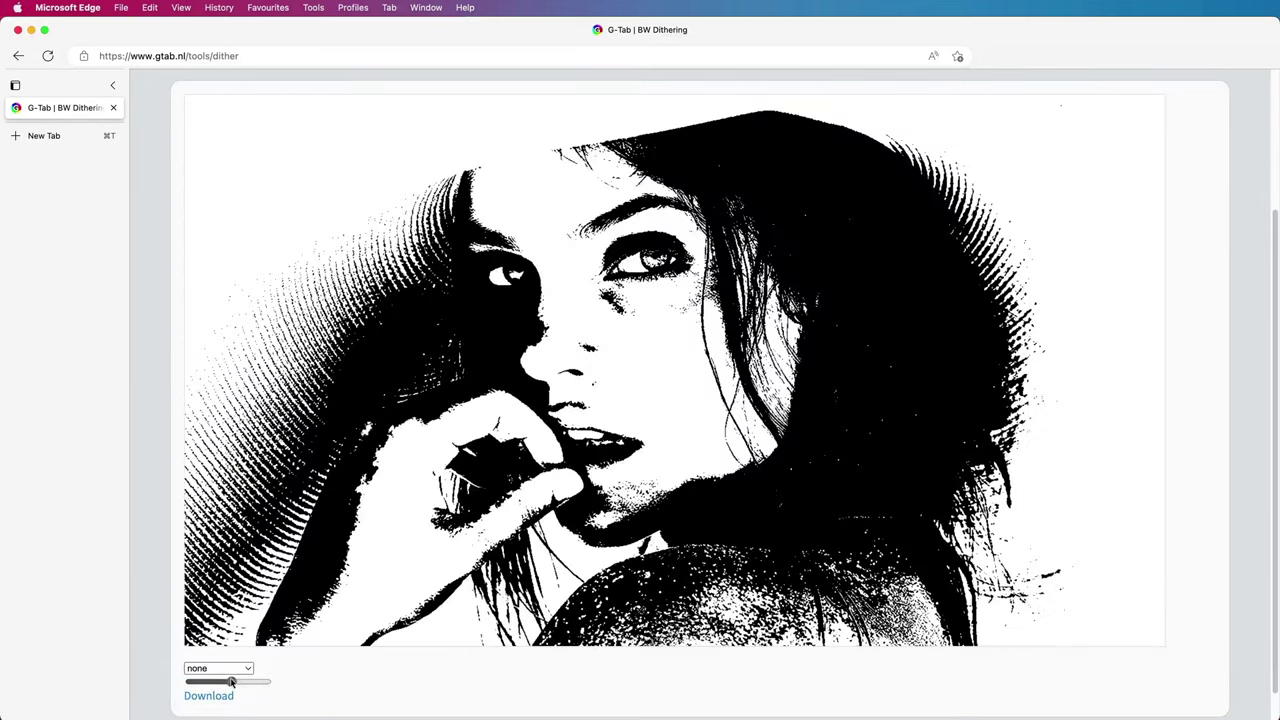
{"action": "mouse_move", "coordinate": [231, 682]}
{"action": "left_mouse_down"}
{"action": "mouse_move", "coordinate": [194, 681]}
{"action": "mouse_move", "coordinate": [236, 681]}
{"action": "left_mouse_up"}
Set the dithering algorithm to atkinson and copy the dithered portrait image
{"action": "left_click", "coordinate": [228, 668]}
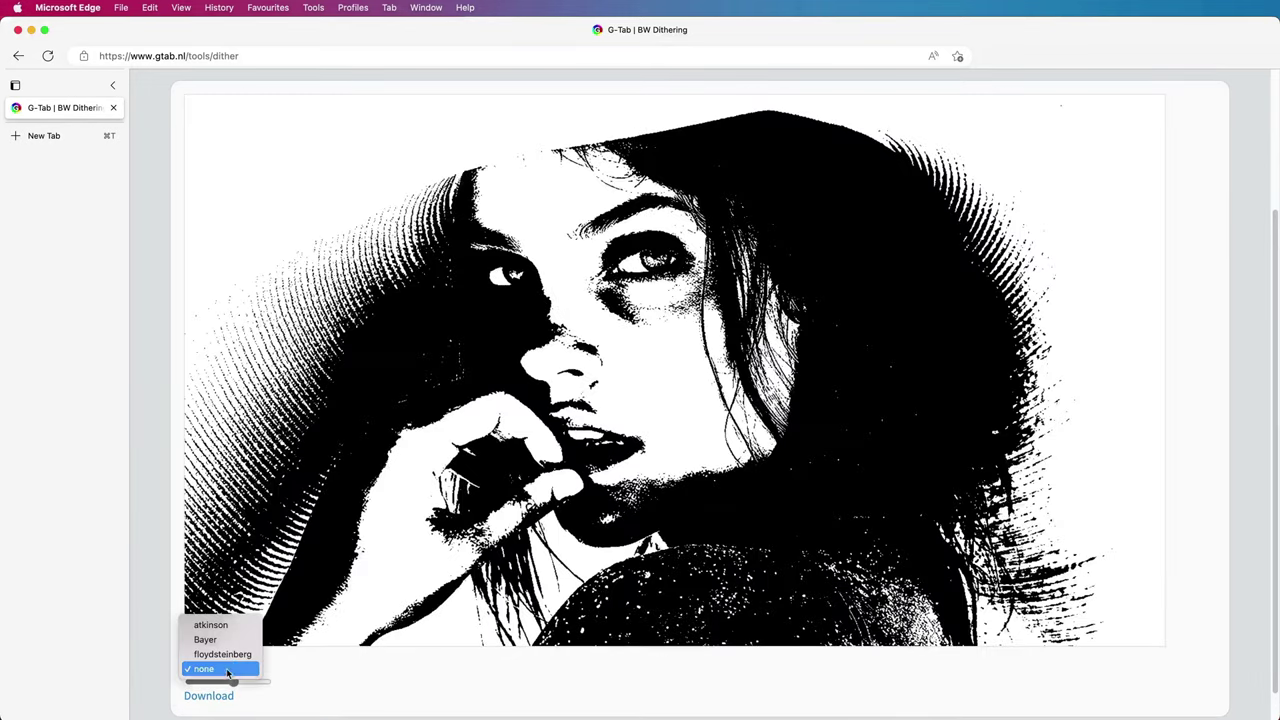
{"action": "left_click", "coordinate": [210, 625]}
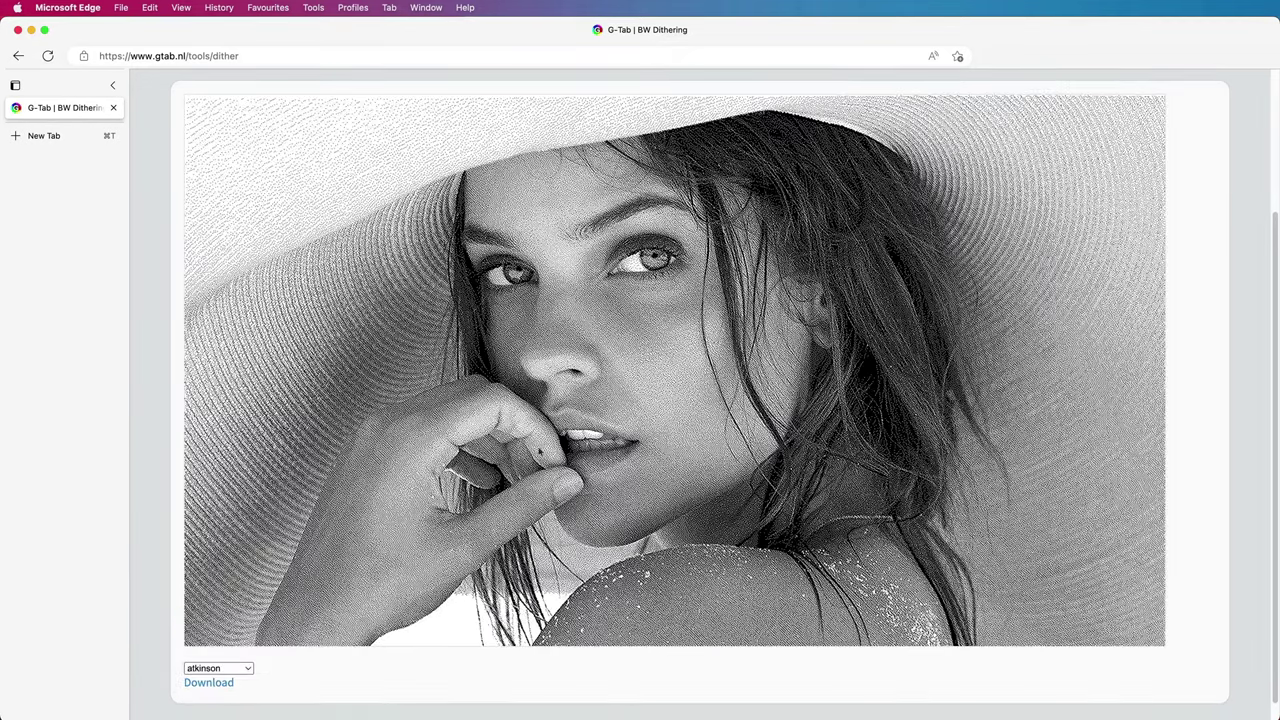
{"action": "right_click", "coordinate": [550, 360]}
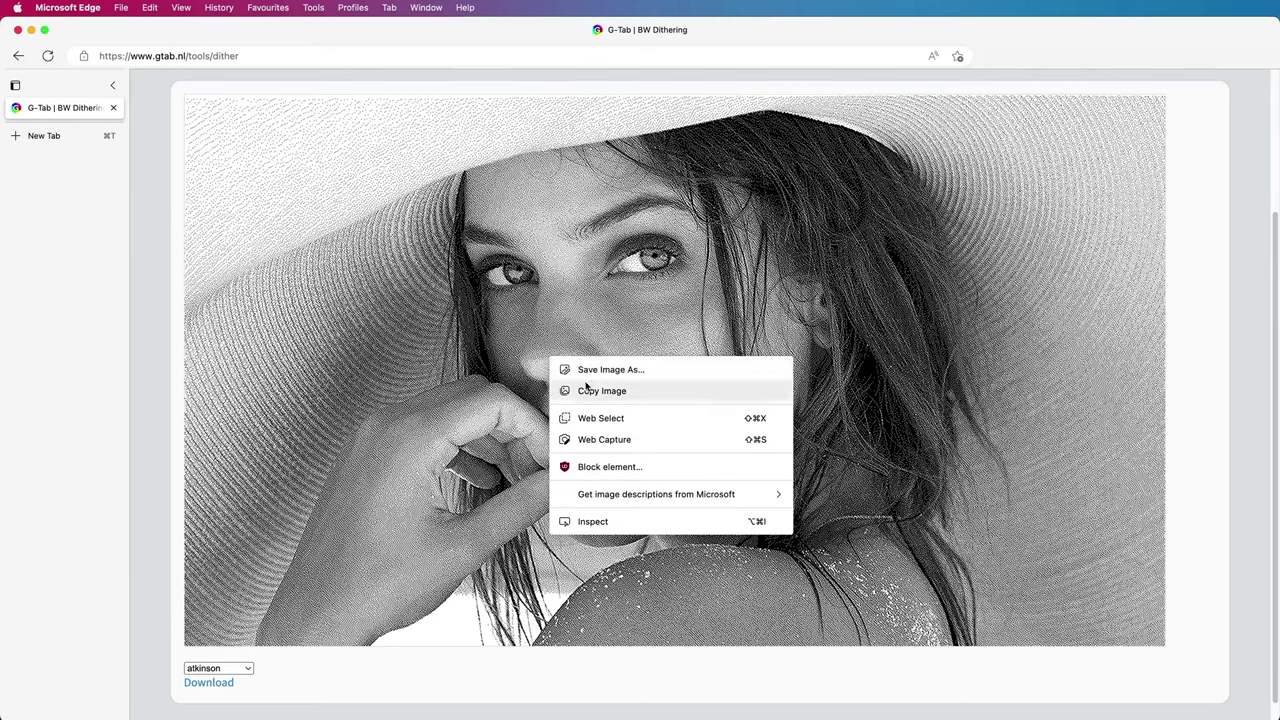
{"action": "left_click", "coordinate": [590, 390]}
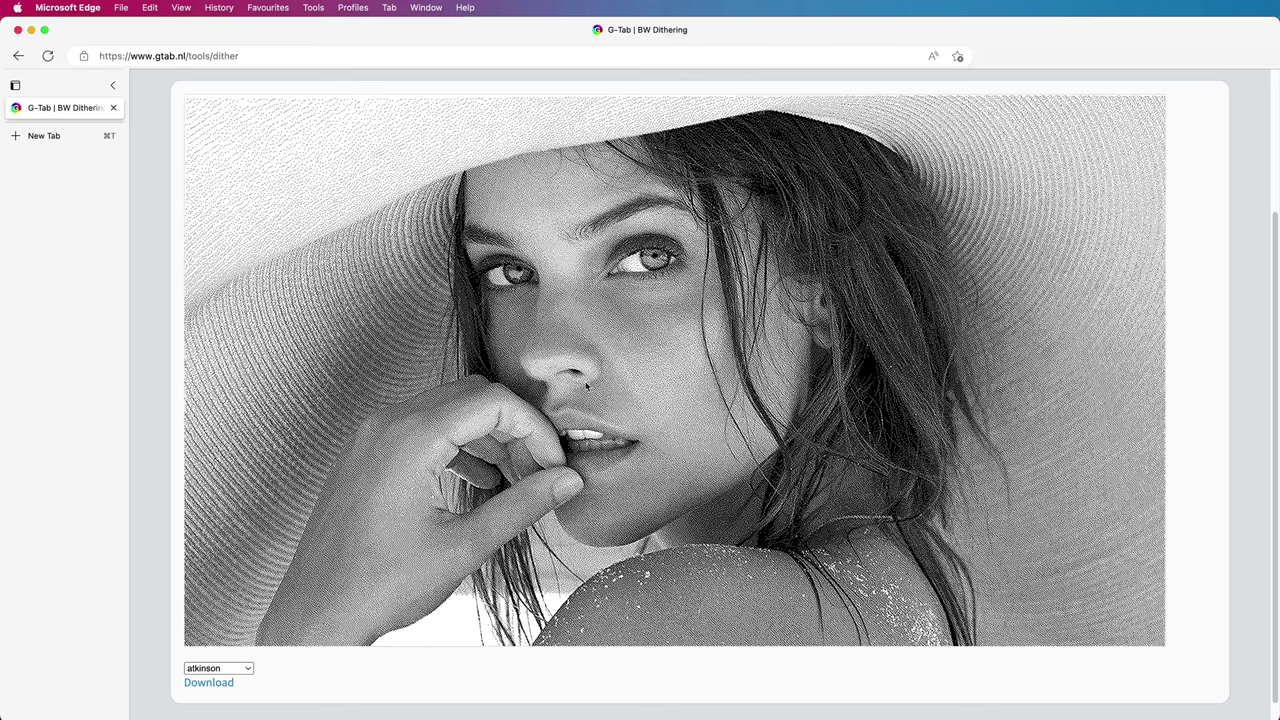
Switch to Affinity Photo, paste the dithered portrait aligned to the canvas and place it at the top of the layer stack
{"action": "key", "text": "super+Tab"}
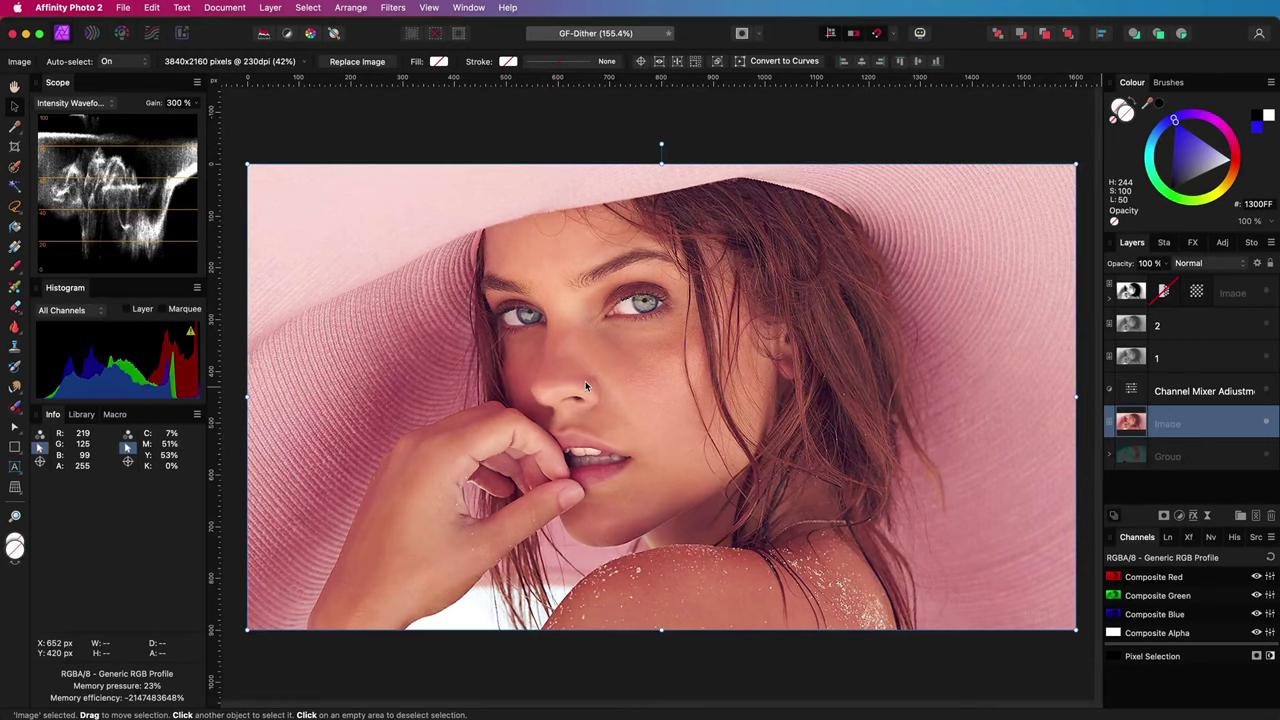
{"action": "key", "text": "super+v"}
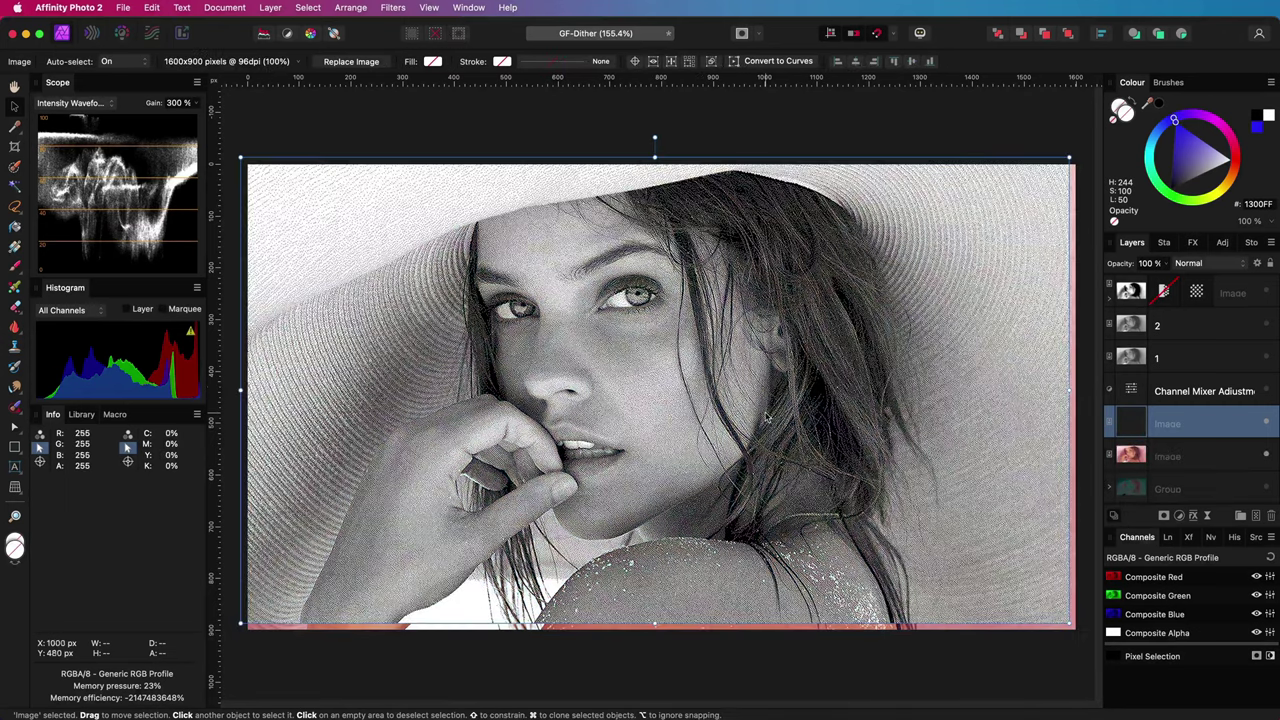
{"action": "left_click_drag", "start_coordinate": [756, 407], "coordinate": [761, 414]}
{"action": "left_click_drag", "start_coordinate": [1139, 418], "coordinate": [1157, 285]}
{"action": "left_click_drag", "start_coordinate": [1157, 285], "coordinate": [1157, 285]}
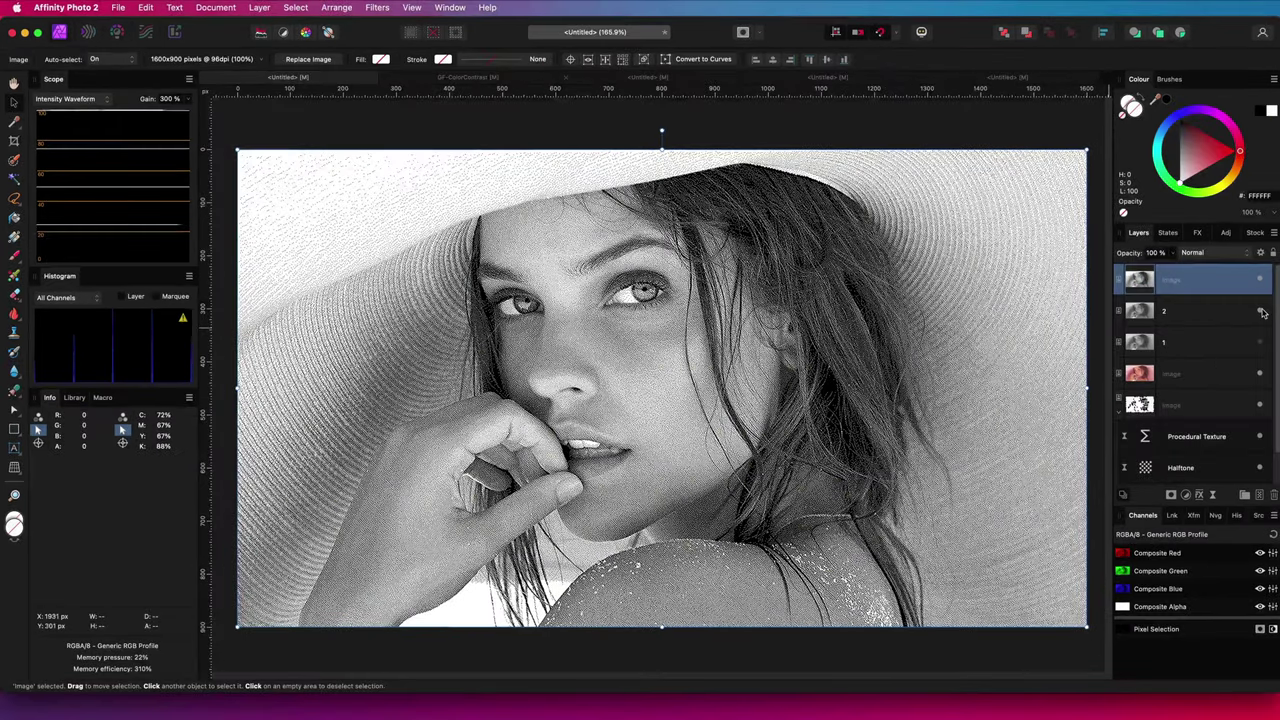
Hide layer 2 and toggle the top dithered Image layer's visibility to compare it with the layers below
{"action": "left_click", "coordinate": [1260, 312]}
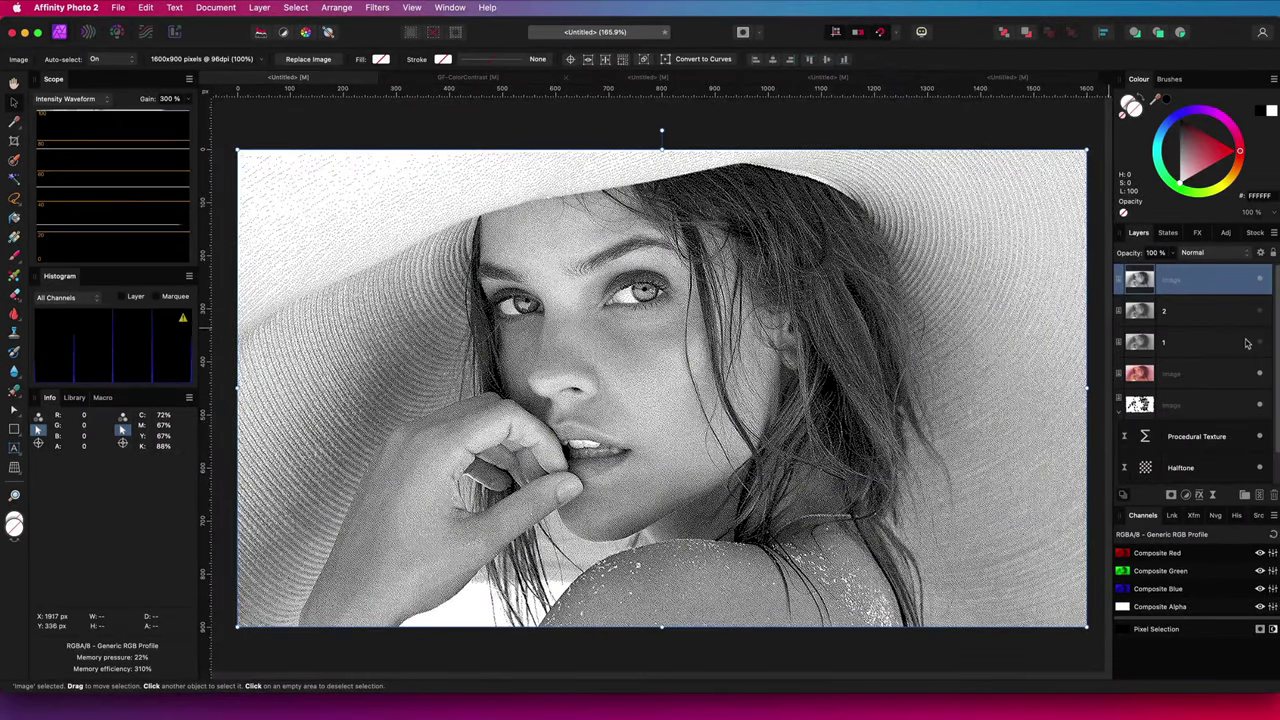
{"action": "left_click", "coordinate": [1260, 279]}
{"action": "left_click", "coordinate": [1260, 279]}
Add a live Add Noise filter to the top dithered Image layer with a strongly raised intensity
{"action": "left_click", "coordinate": [1212, 494]}
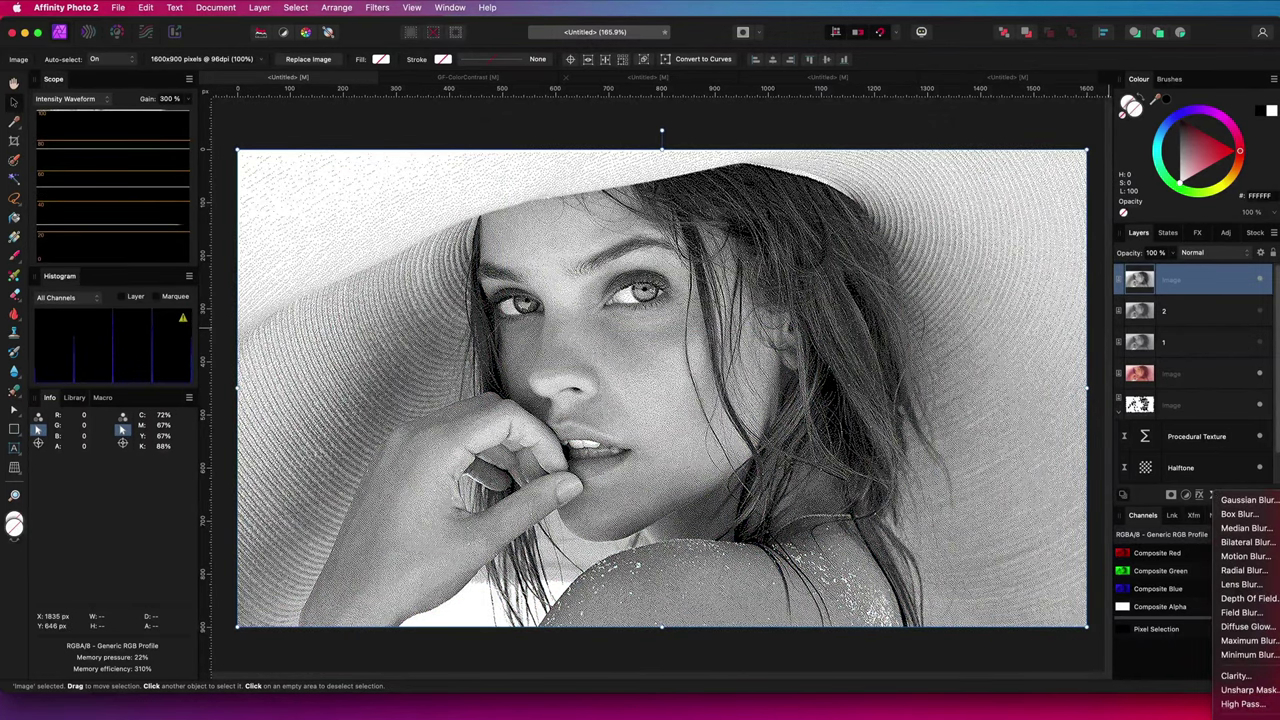
{"action": "scroll", "coordinate": [1245, 633], "scroll_direction": "down", "scroll_amount": 3}
{"action": "left_click", "coordinate": [1245, 633]}
{"action": "left_click_drag", "start_coordinate": [897, 596], "coordinate": [1048, 597]}
{"action": "left_click", "coordinate": [894, 546]}
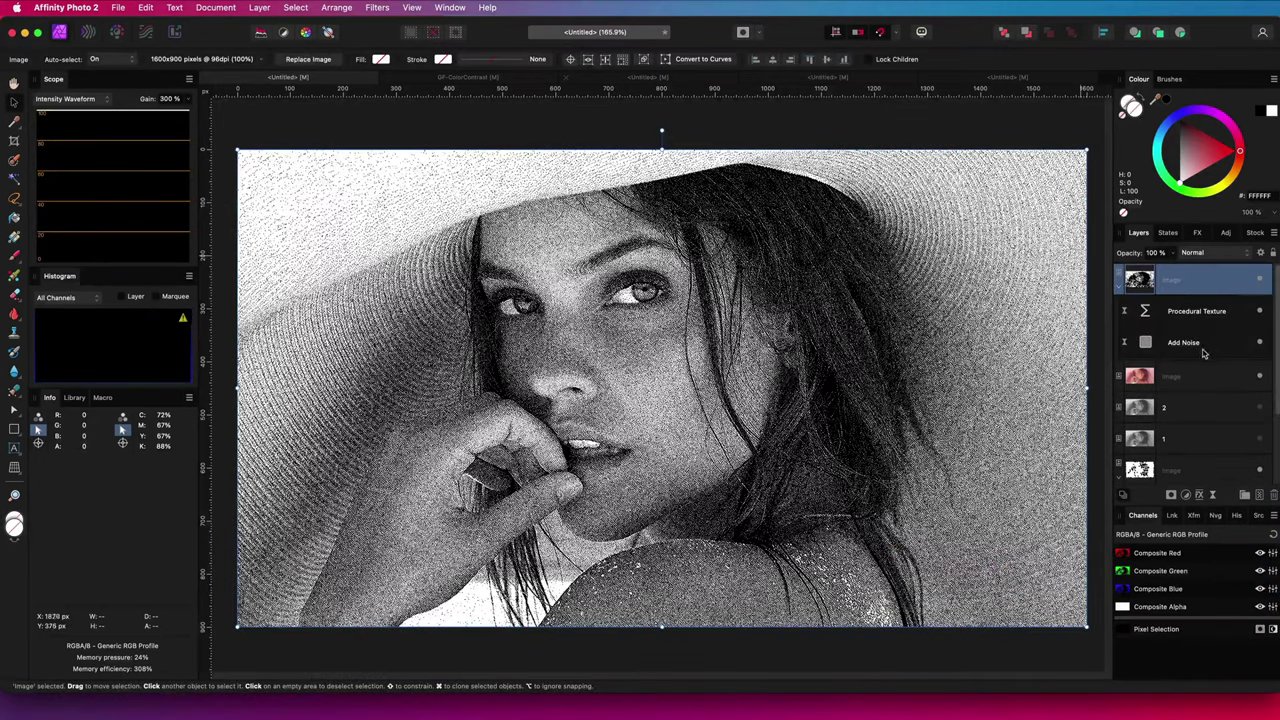
Blend the dithered layer over the colour portrait with Soft Light and lower its underlying composition range's shadow end to 0%
{"action": "left_click", "coordinate": [1215, 254]}
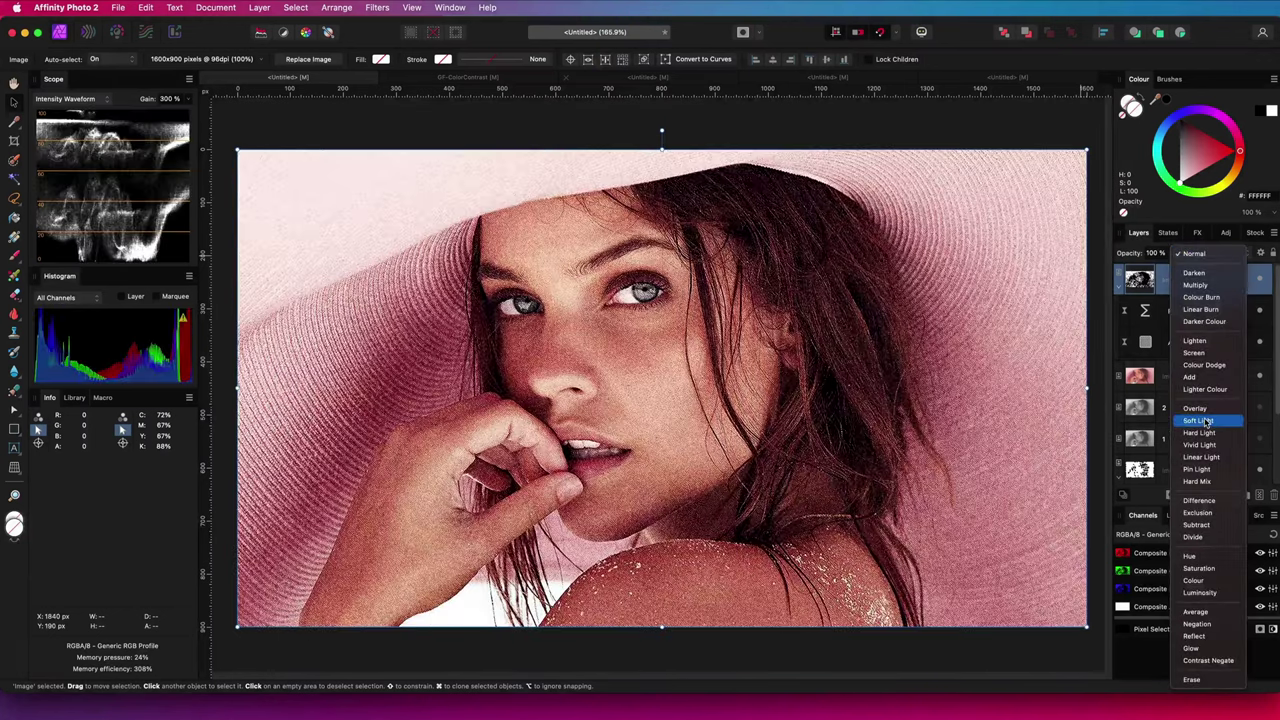
{"action": "left_click", "coordinate": [1220, 384]}
{"action": "left_click", "coordinate": [1260, 252]}
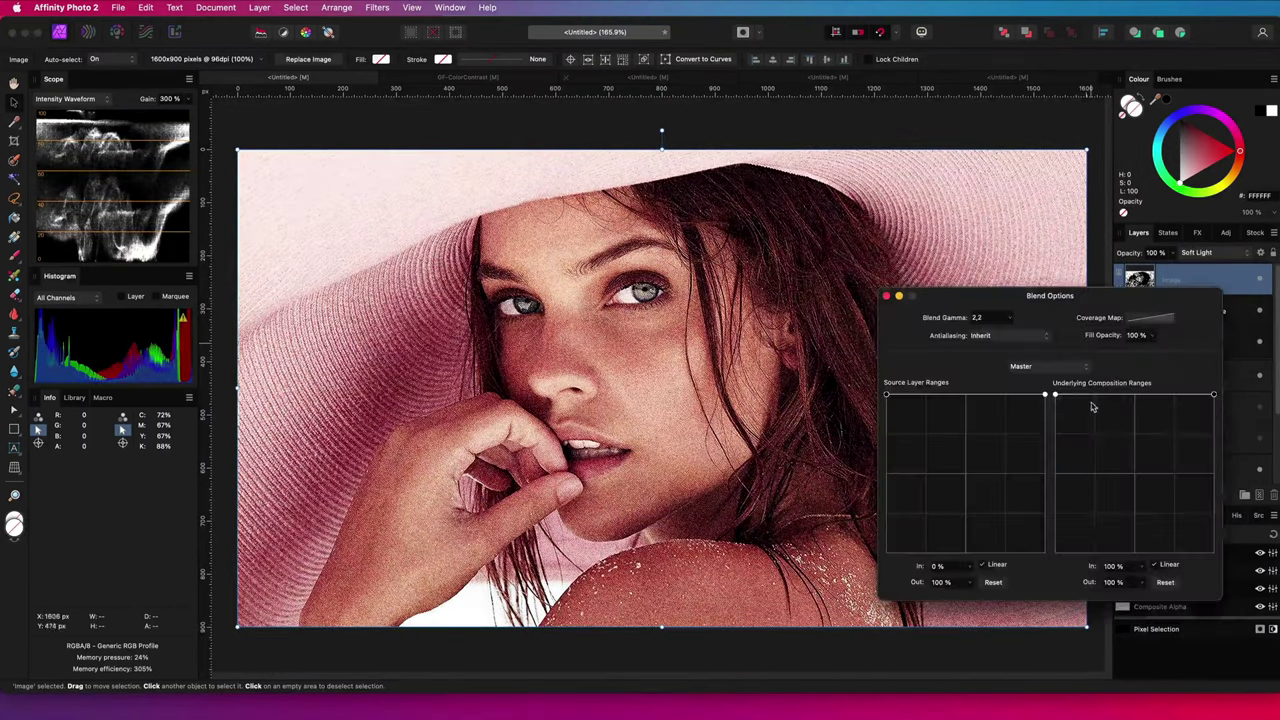
{"action": "left_click_drag", "start_coordinate": [1056, 395], "coordinate": [1055, 551]}
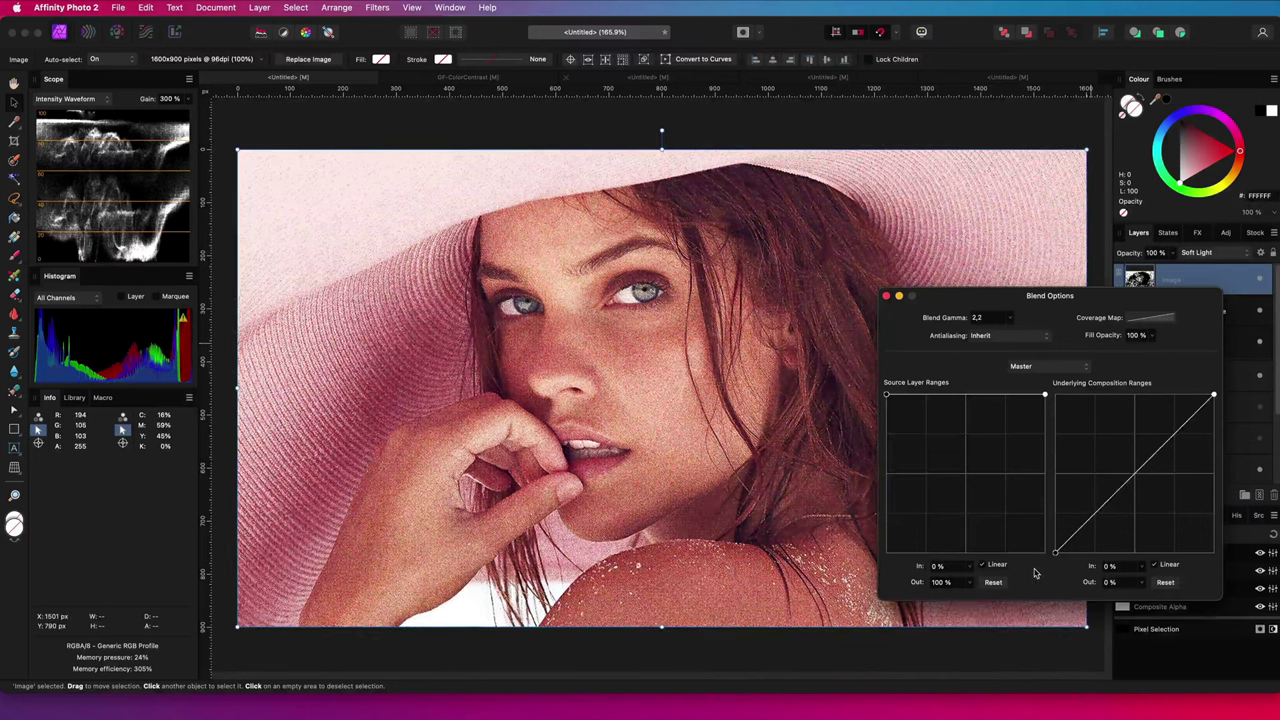
{"action": "left_click", "coordinate": [885, 296]}
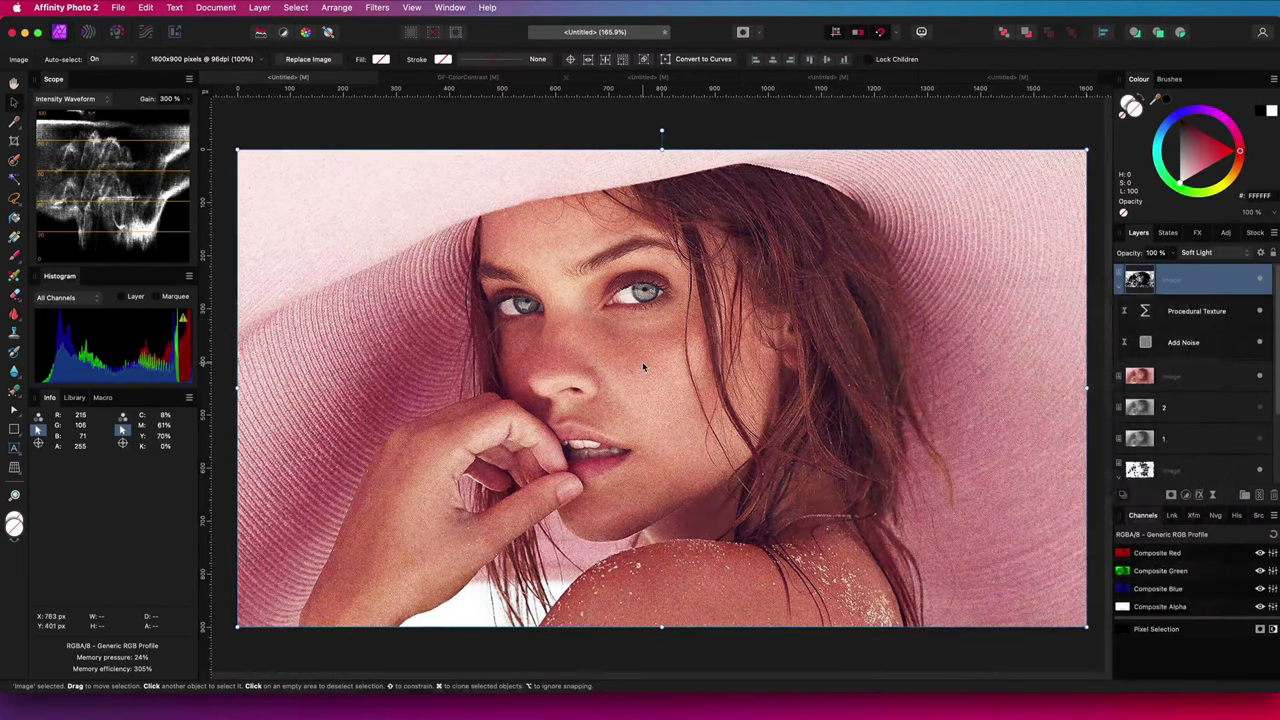
Compare the colour portrait with and without the dithered overlay up close and lower the overlay's opacity to 34%
{"action": "scroll", "coordinate": [642, 361], "scroll_direction": "up", "scroll_amount": 5}
{"action": "left_click", "coordinate": [1261, 280]}
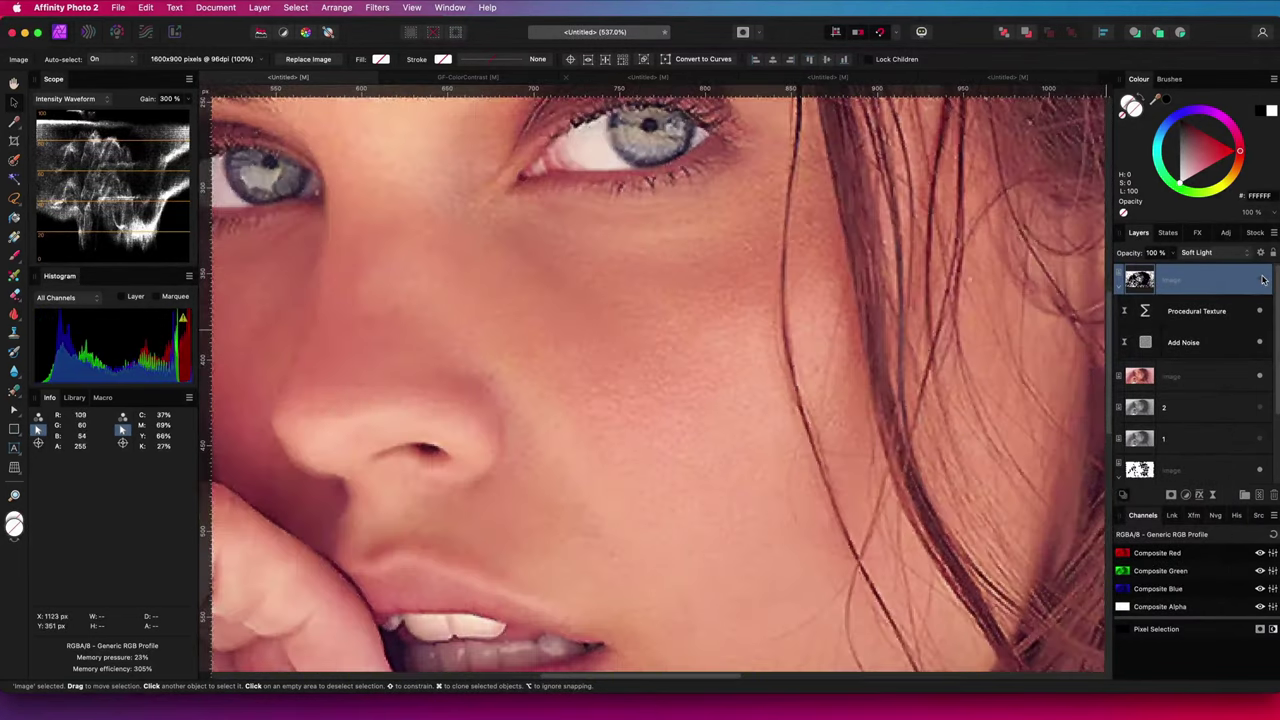
{"action": "left_click", "coordinate": [1261, 280]}
{"action": "left_click", "coordinate": [1261, 279]}
{"action": "left_click", "coordinate": [1261, 279]}
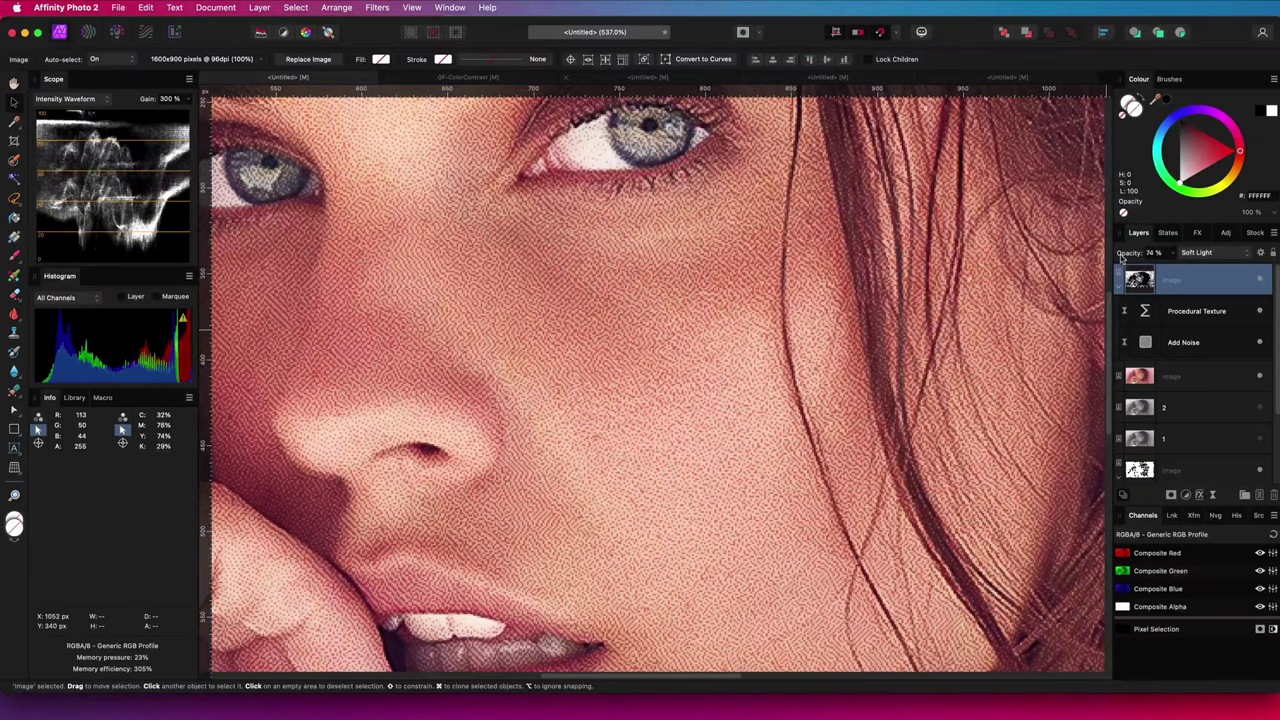
{"action": "left_click_drag", "start_coordinate": [1124, 254], "coordinate": [1096, 259]}
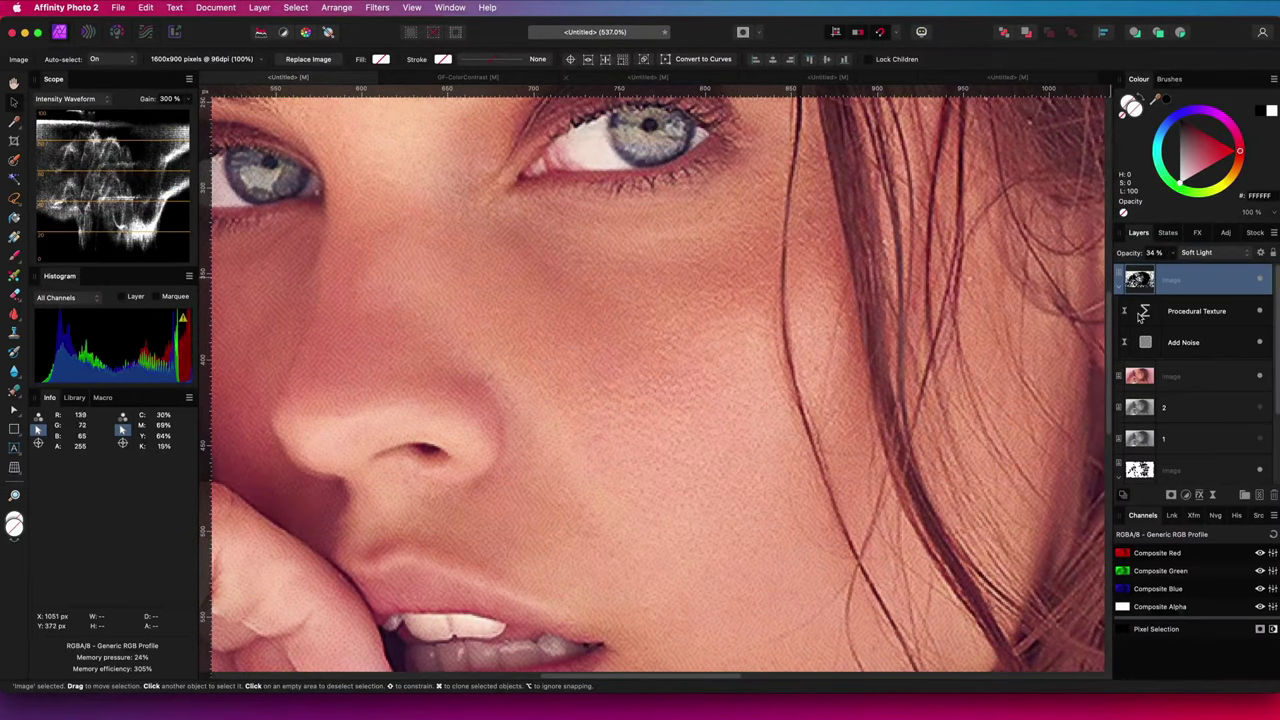
{"action": "key", "text": "super+0"}
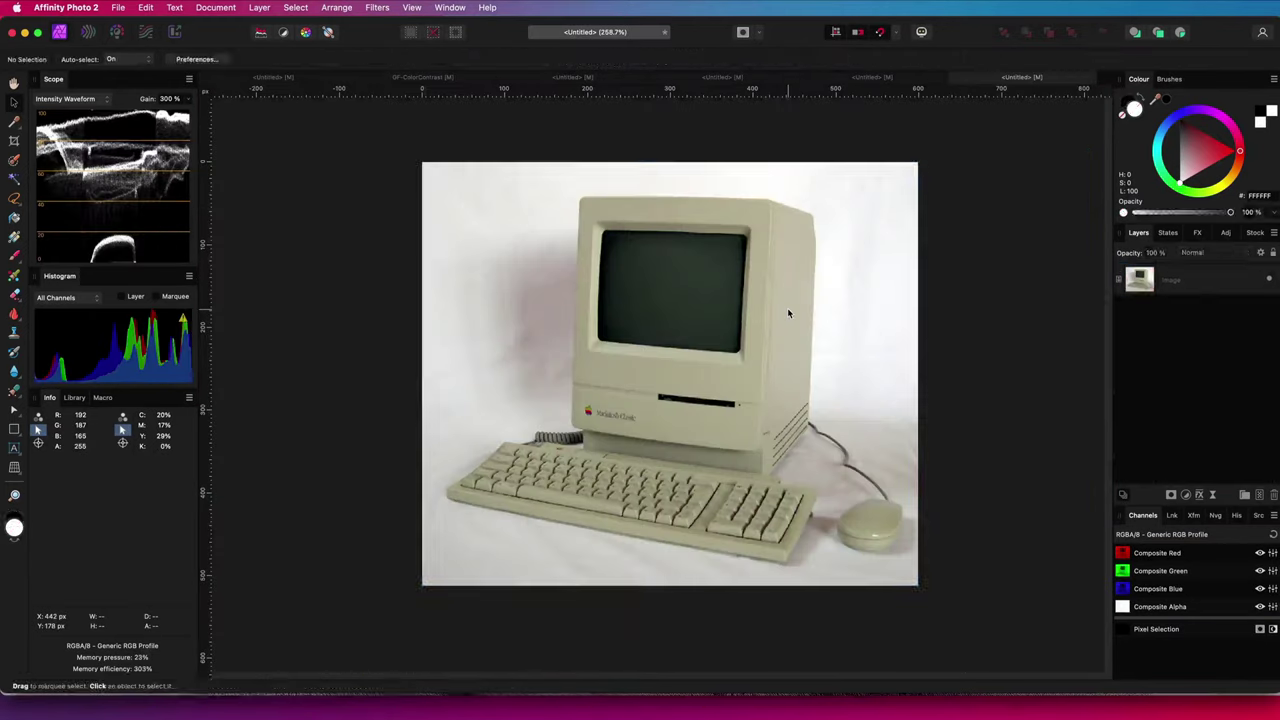
Paste the small dithered portrait onto the Macintosh photo and position it over the monitor screen
{"action": "left_click", "coordinate": [788, 310]}
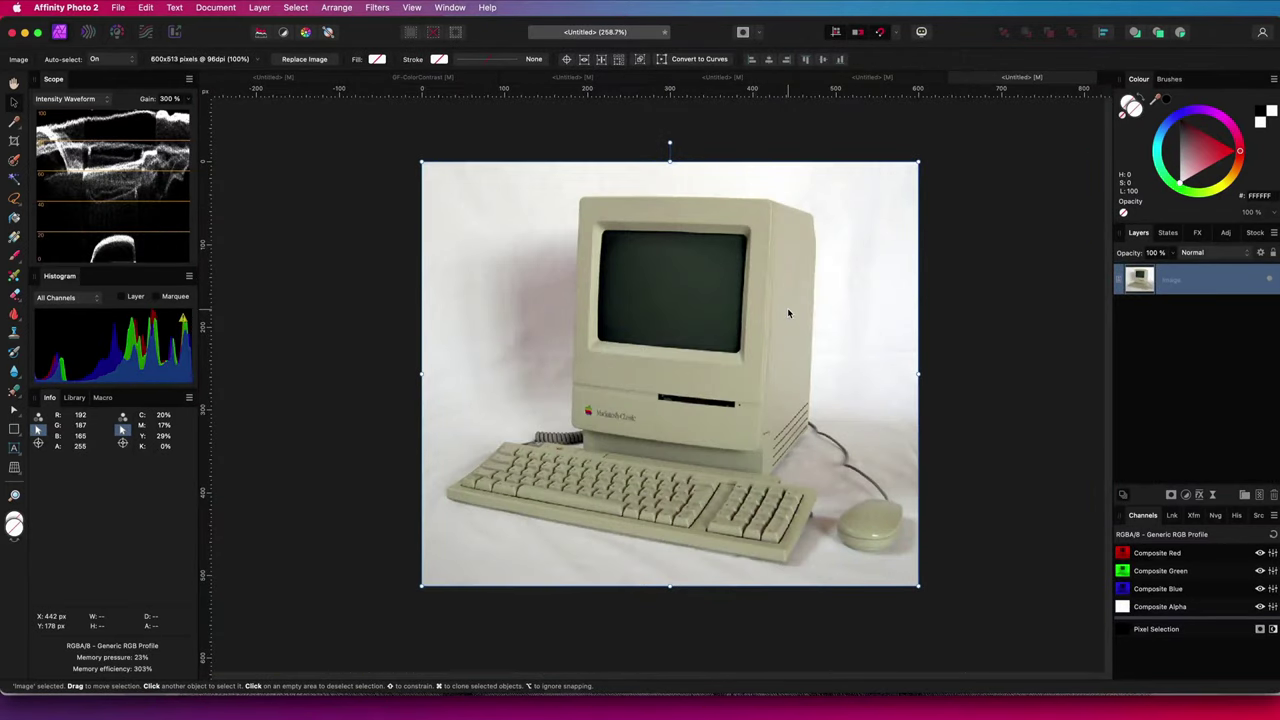
{"action": "key", "text": "super+v"}
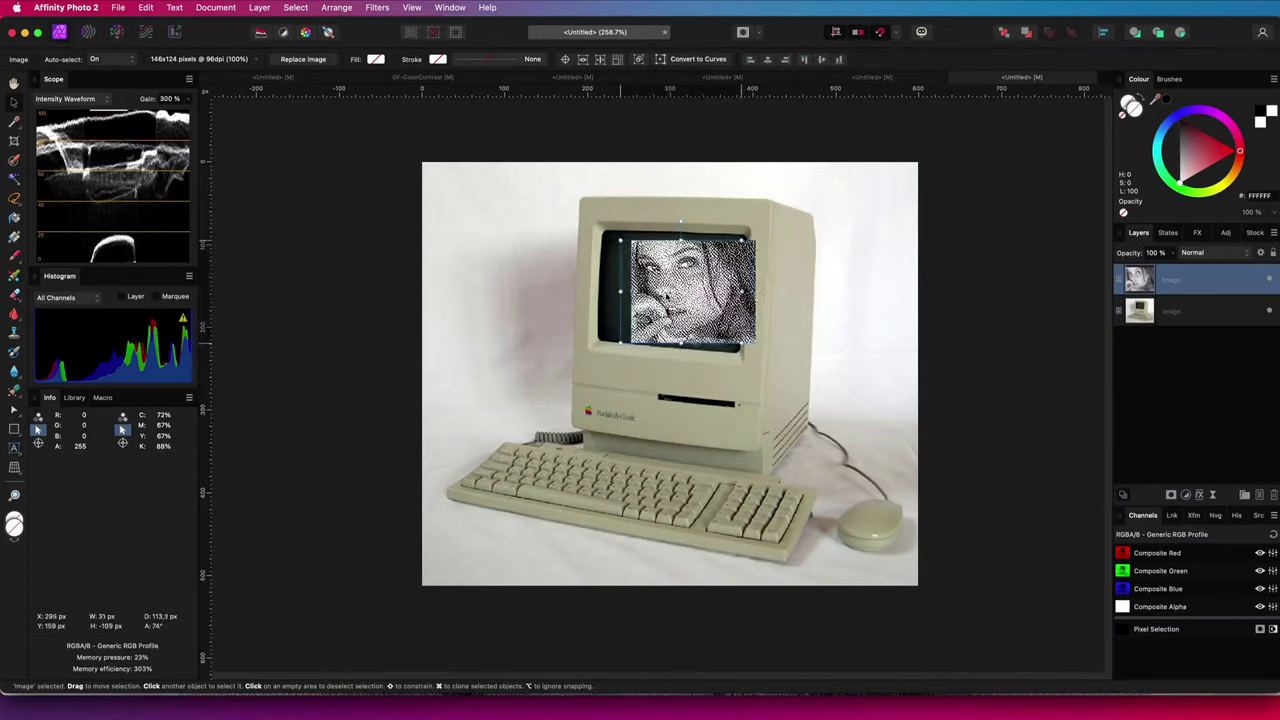
{"action": "left_click_drag", "start_coordinate": [700, 250], "coordinate": [742, 244]}
{"action": "scroll", "coordinate": [742, 244], "scroll_direction": "up", "scroll_amount": 3}
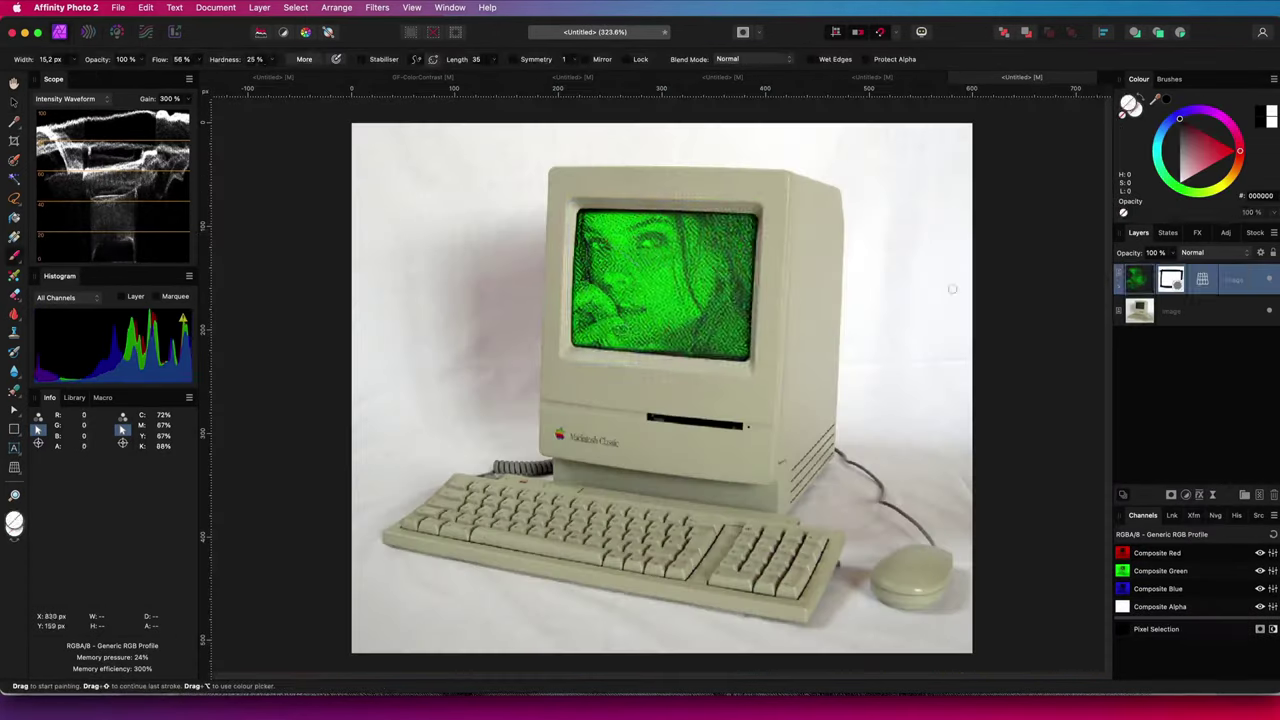
{"action": "left_click", "coordinate": [828, 380]}
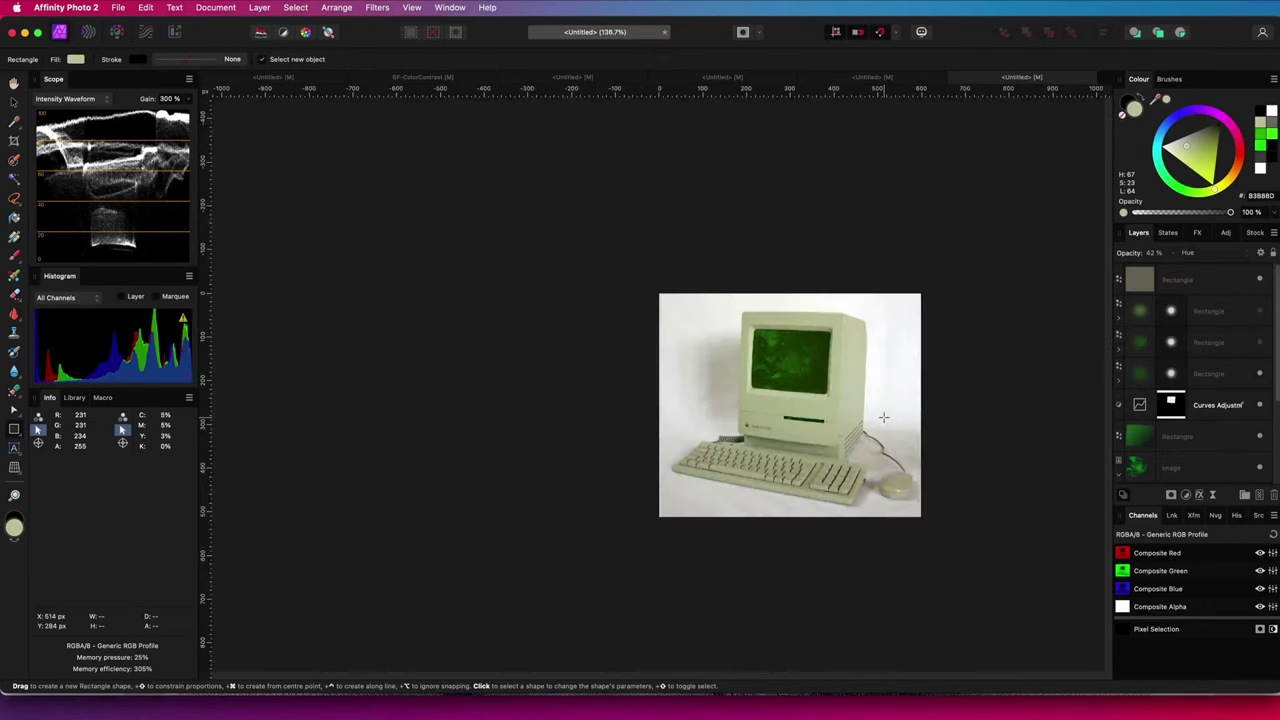
Set the on-screen portrait layer's opacity to 100% and review its nested Channel Mixer adjustment
{"action": "scroll", "coordinate": [884, 417], "scroll_direction": "up", "scroll_amount": 10}
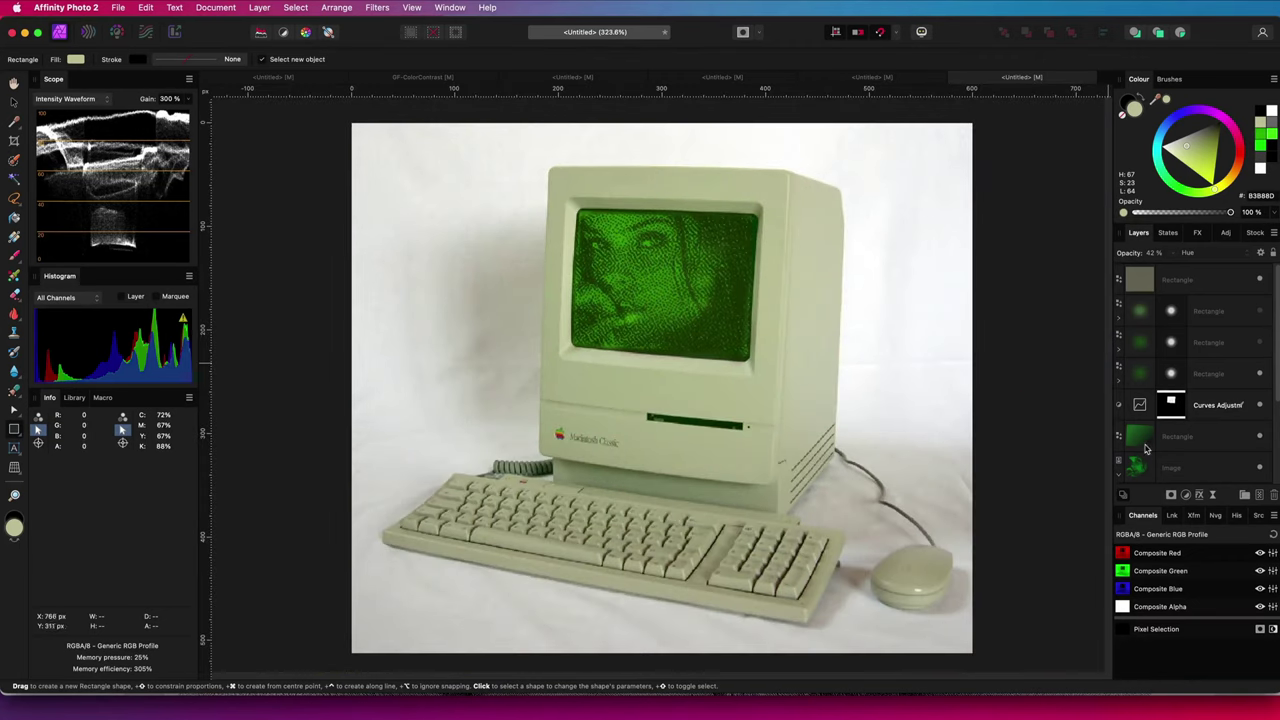
{"action": "left_click_drag", "start_coordinate": [1118, 256], "coordinate": [1220, 252]}
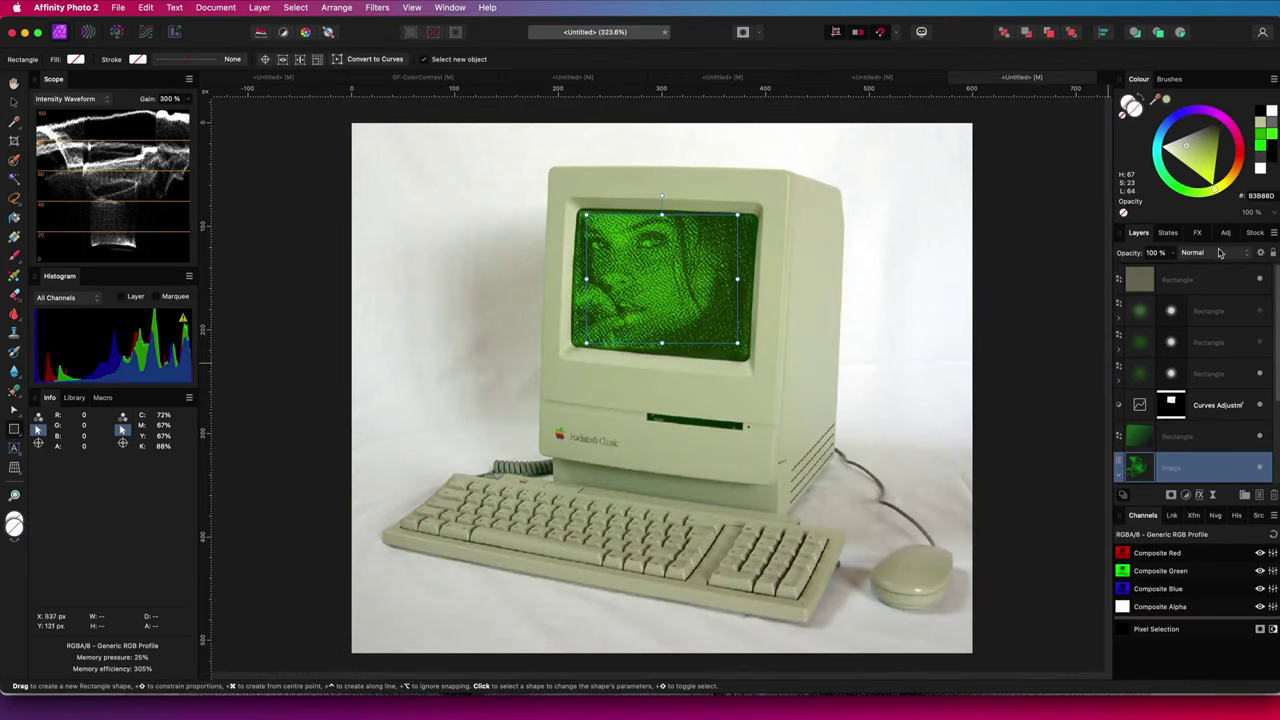
{"action": "left_click", "coordinate": [1190, 436]}
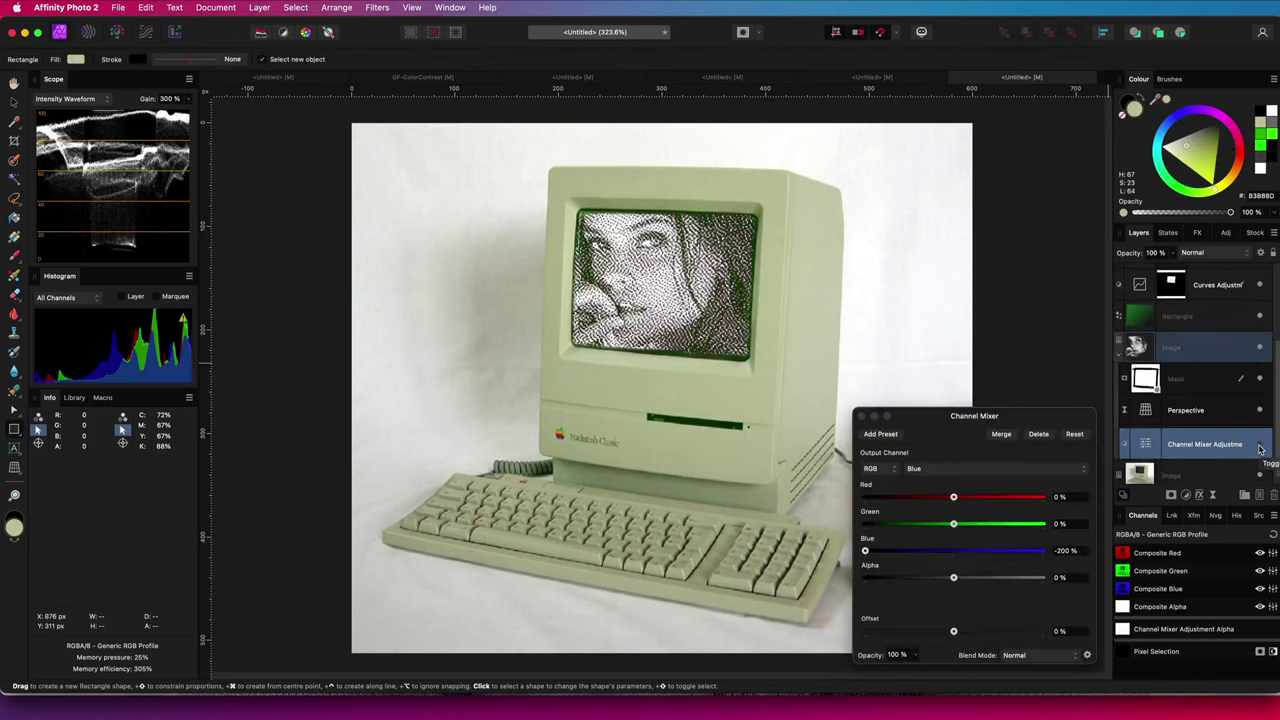
{"action": "left_click", "coordinate": [862, 416]}
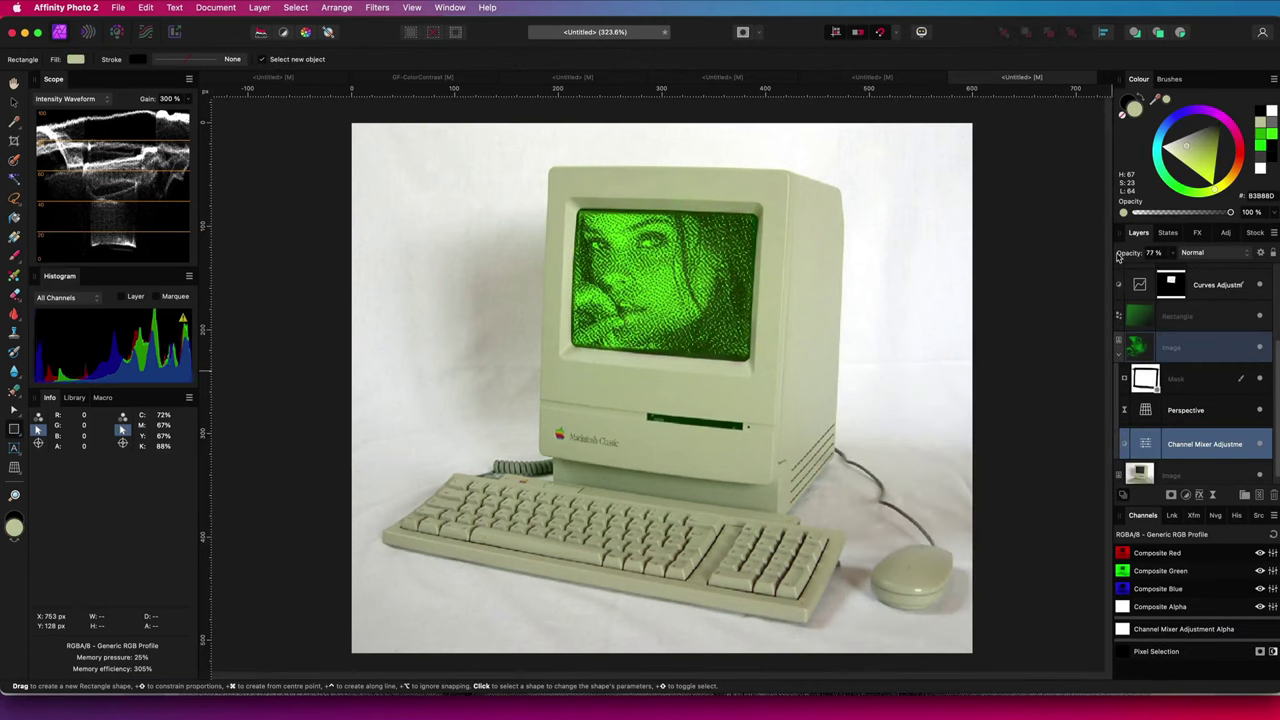